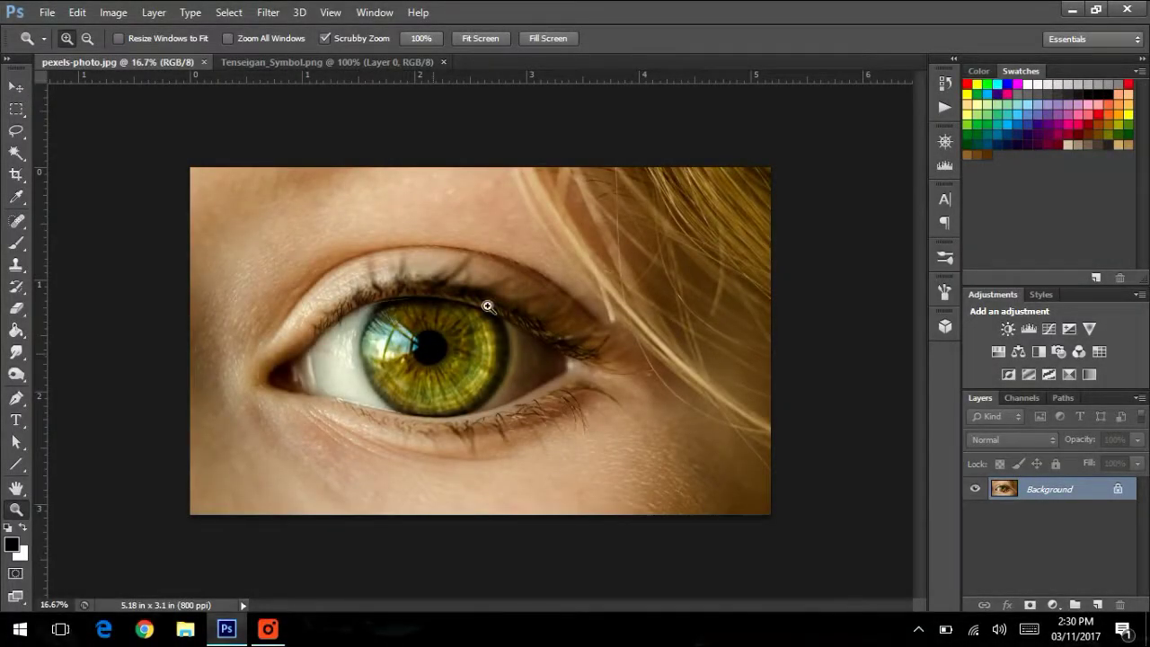
Zoom in on the eye and convert the locked Background into an editable Layer 0.
left_click(423, 398)
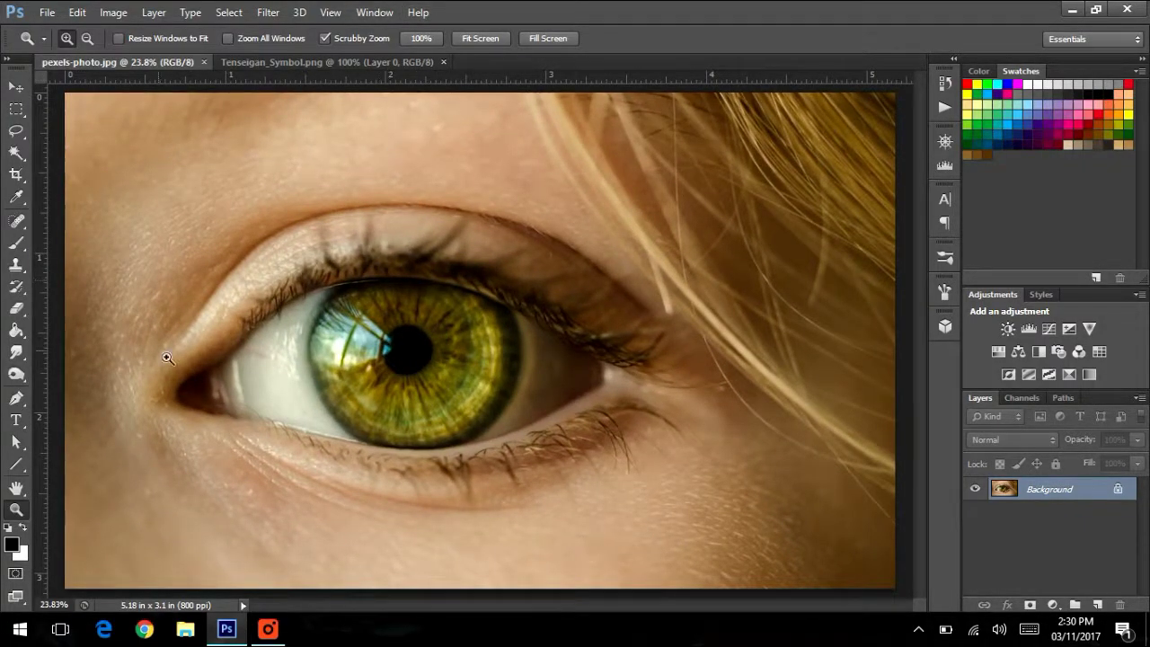
double_click(1129, 490)
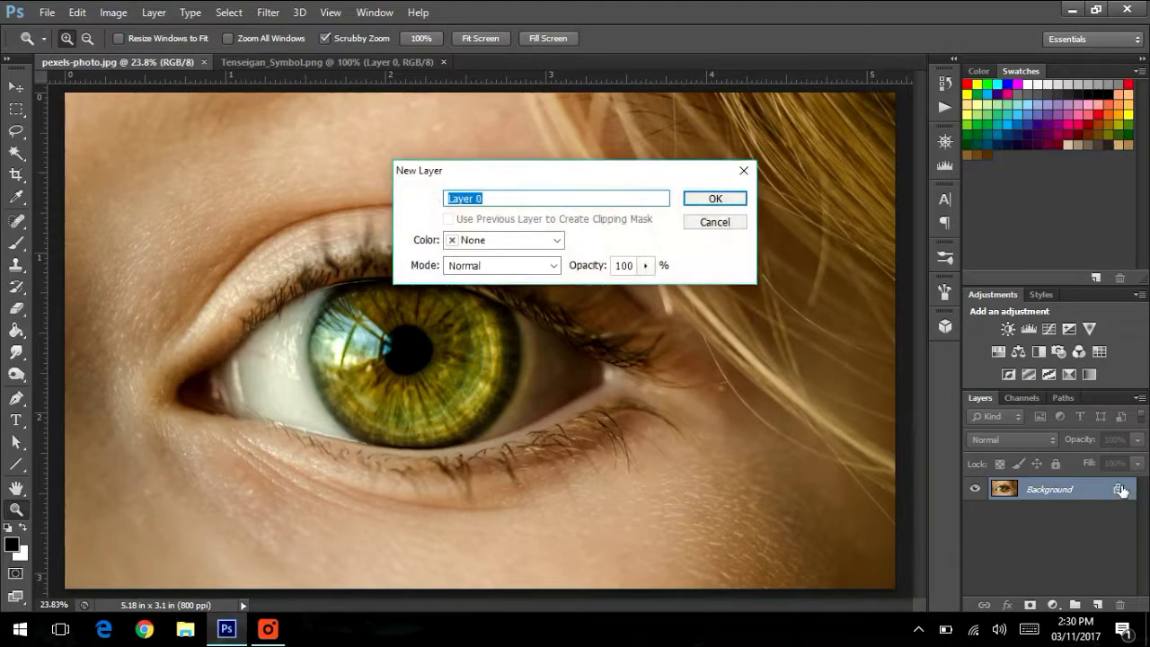
key("Return")
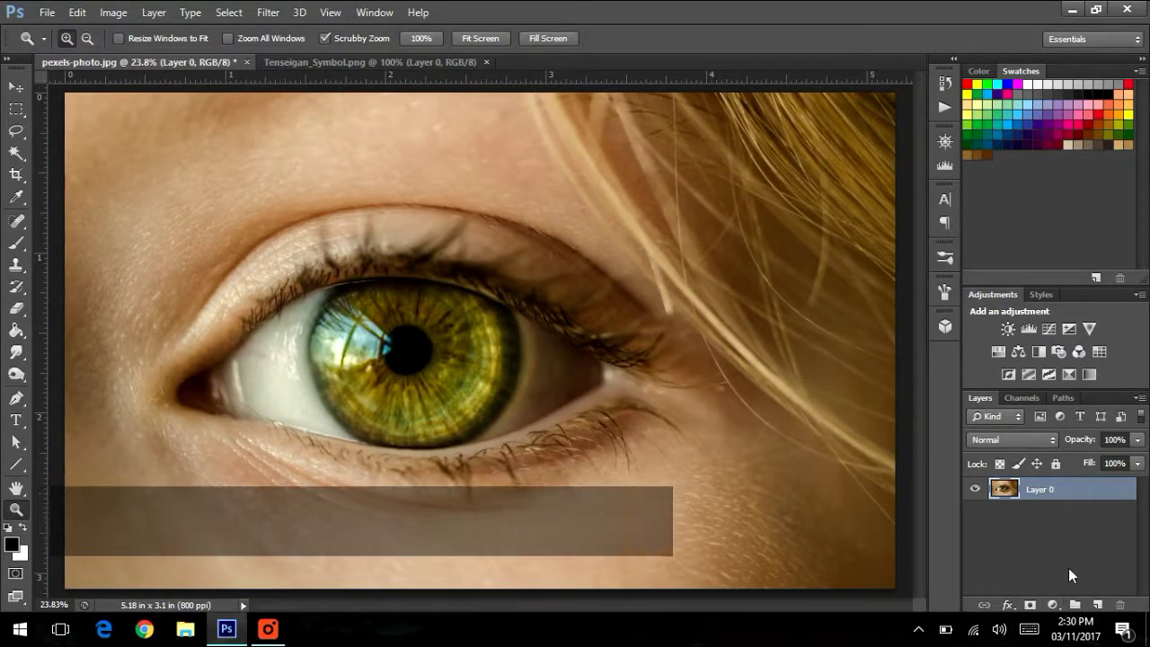
Add a Black & White adjustment layer and invert its mask with Ctrl+I.
left_click(1053, 605)
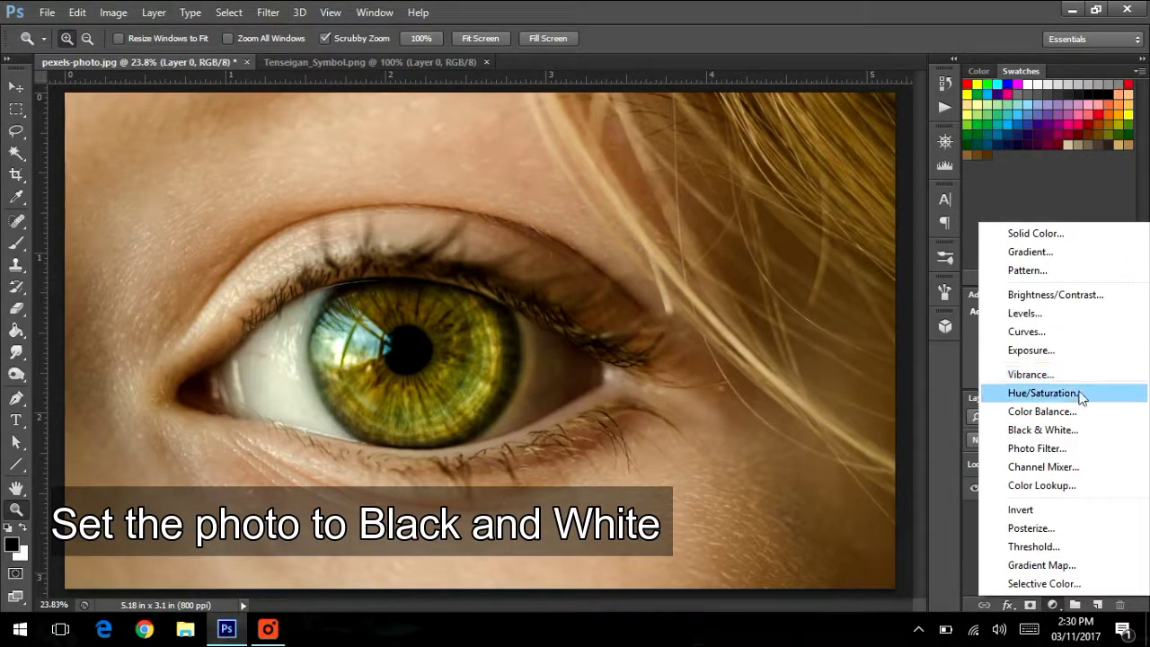
left_click(1040, 430)
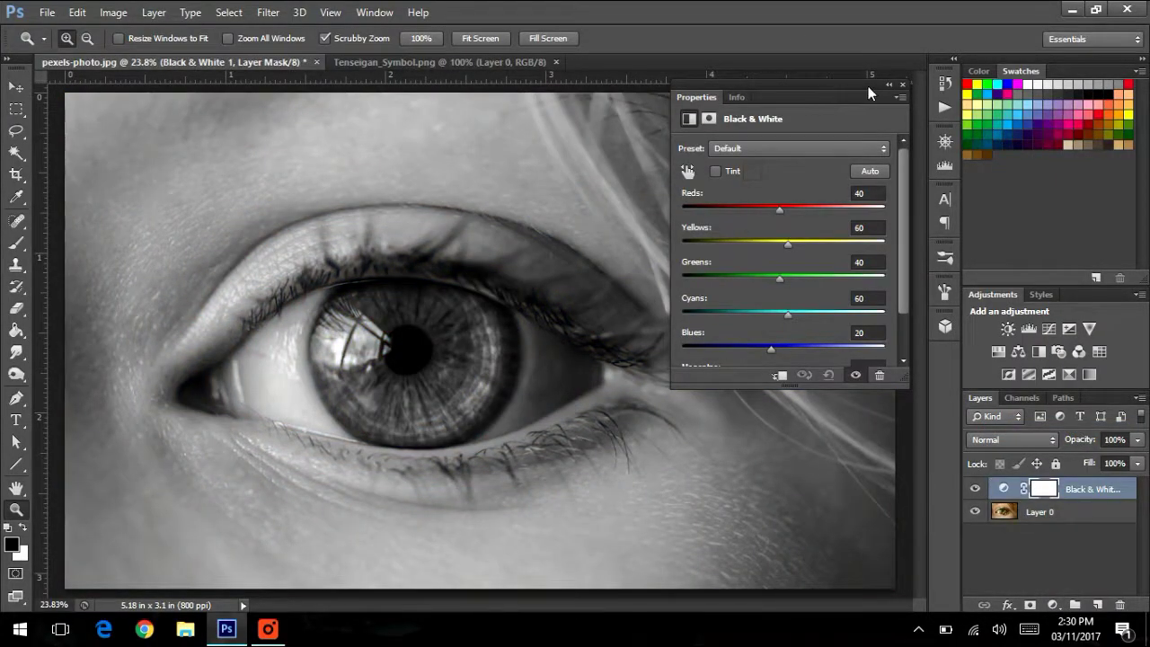
left_click(903, 86)
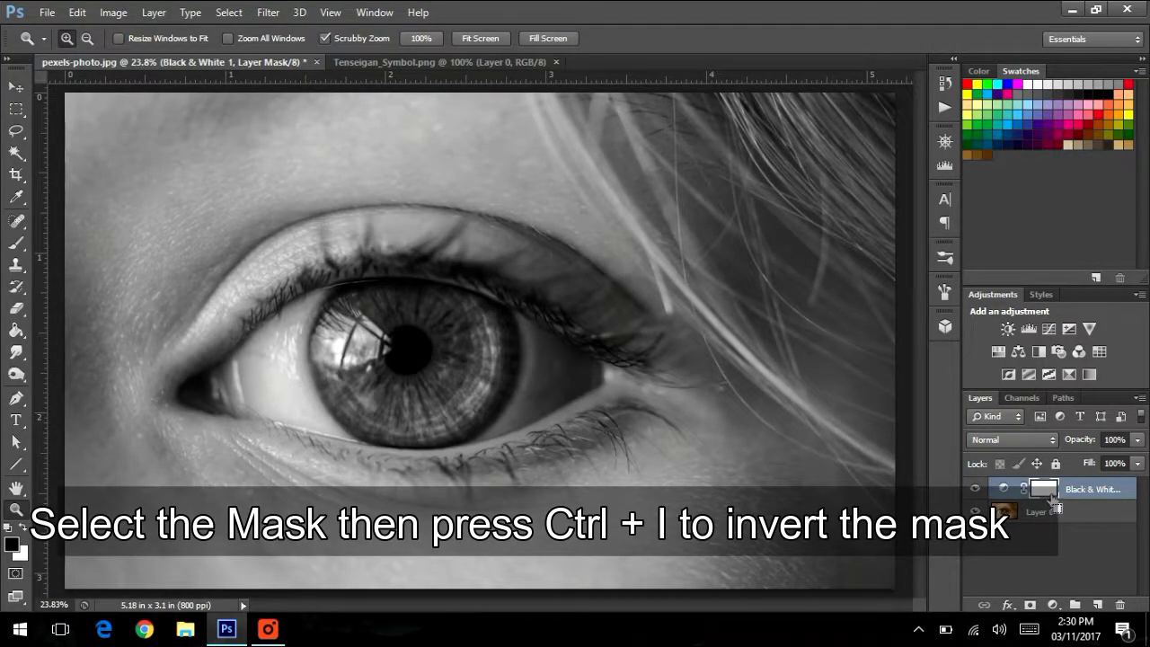
key("ctrl+i")
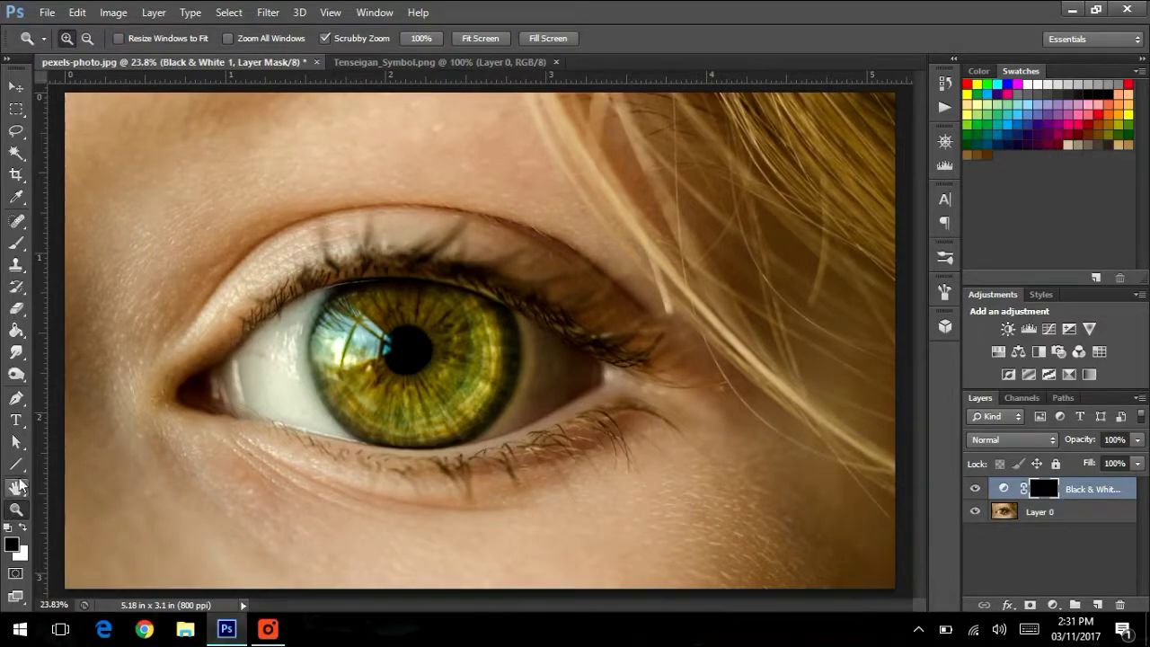
Paint the iris grey on the Black & White mask with a white brush at 65% flow.
left_click(16, 243)
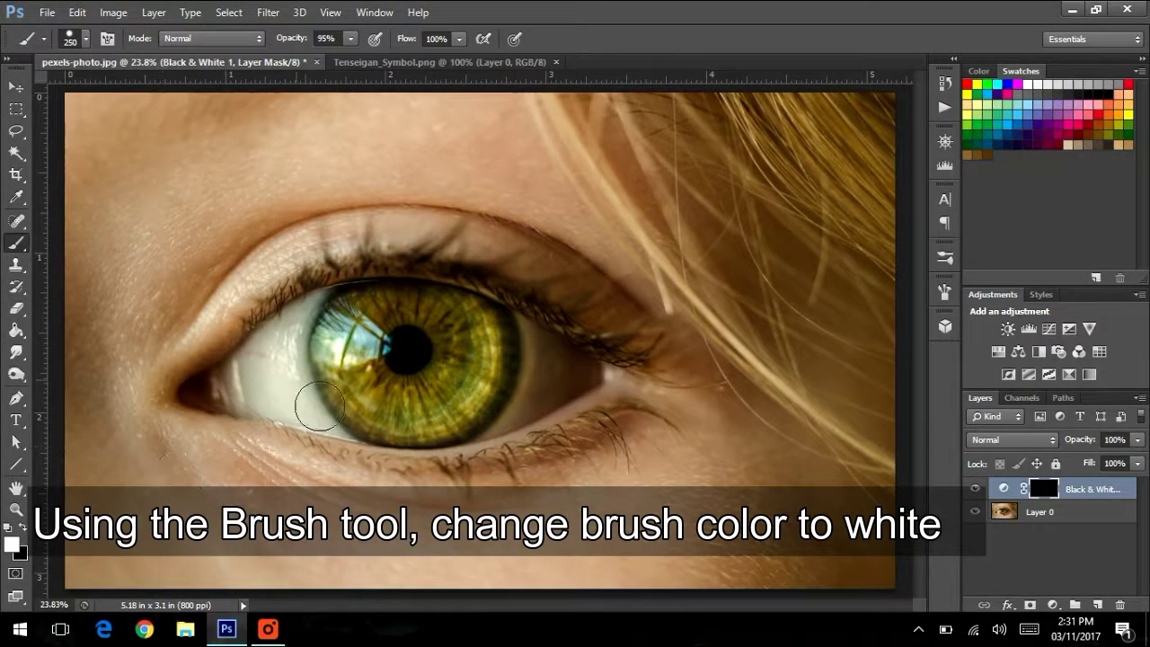
mouse_move(365, 398)
left_mouse_down()
mouse_move(425, 419)
mouse_move(421, 363)
left_mouse_up()
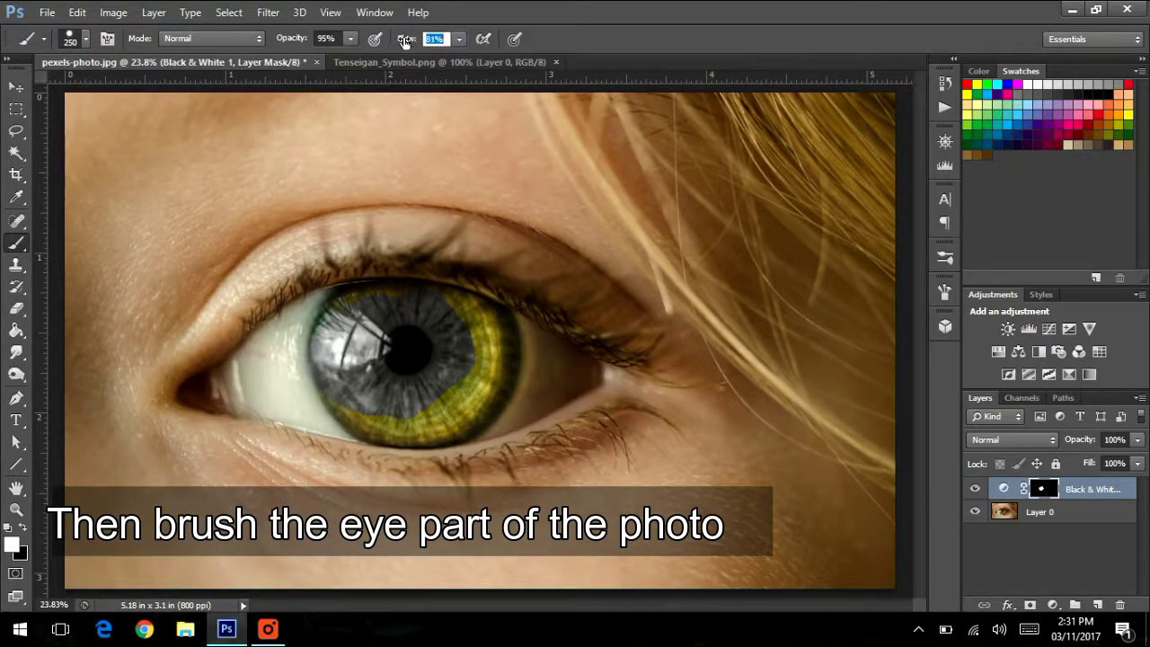
left_click_drag(406, 42, 381, 59)
mouse_move(416, 331)
left_mouse_down()
mouse_move(476, 423)
mouse_move(359, 445)
left_mouse_up()
left_click(85, 38)
key("Return")
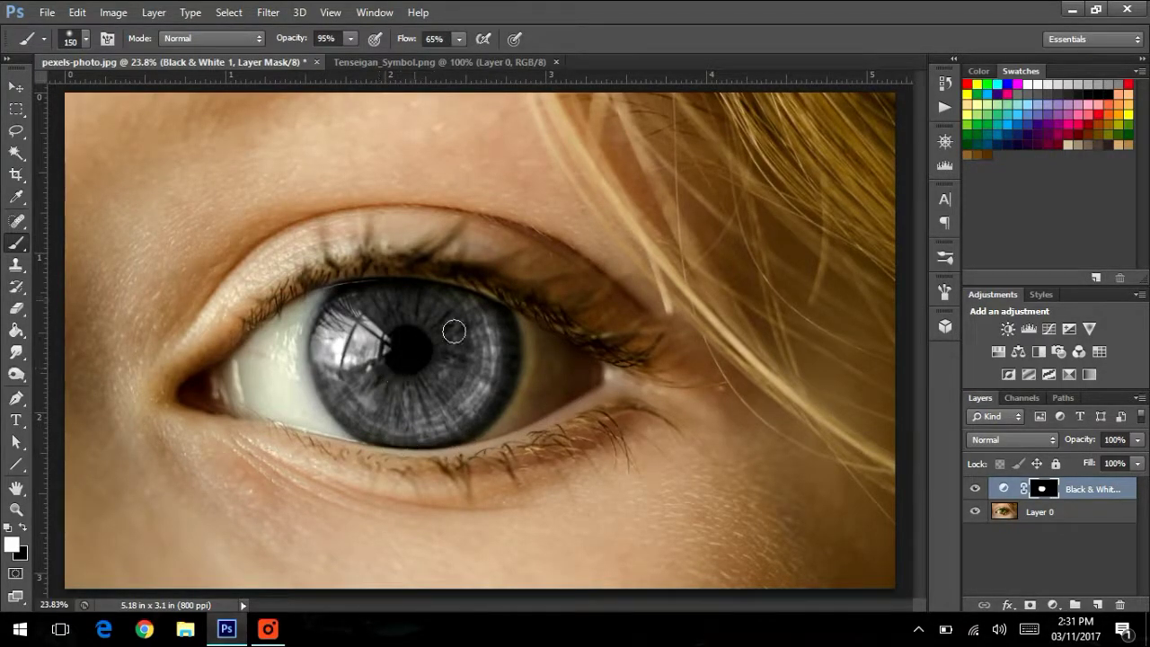
Drag the Tenseigan_Symbol.png layer into pexels-photo.jpg as Layer 1 over the pupil.
left_click(16, 87)
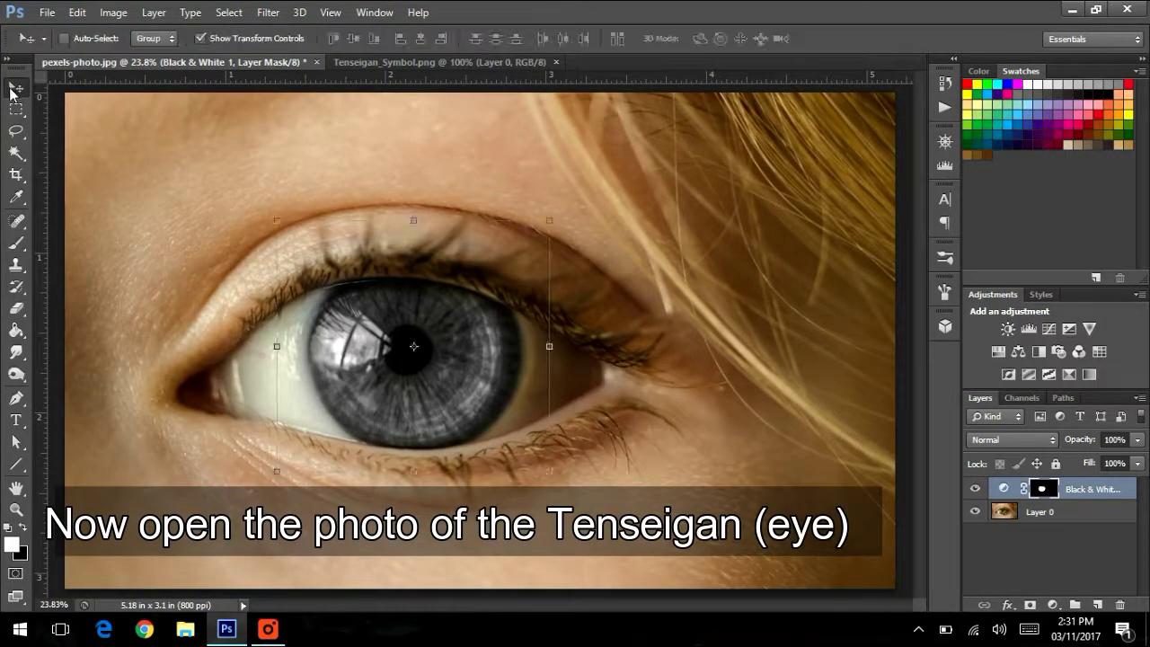
left_click(429, 63)
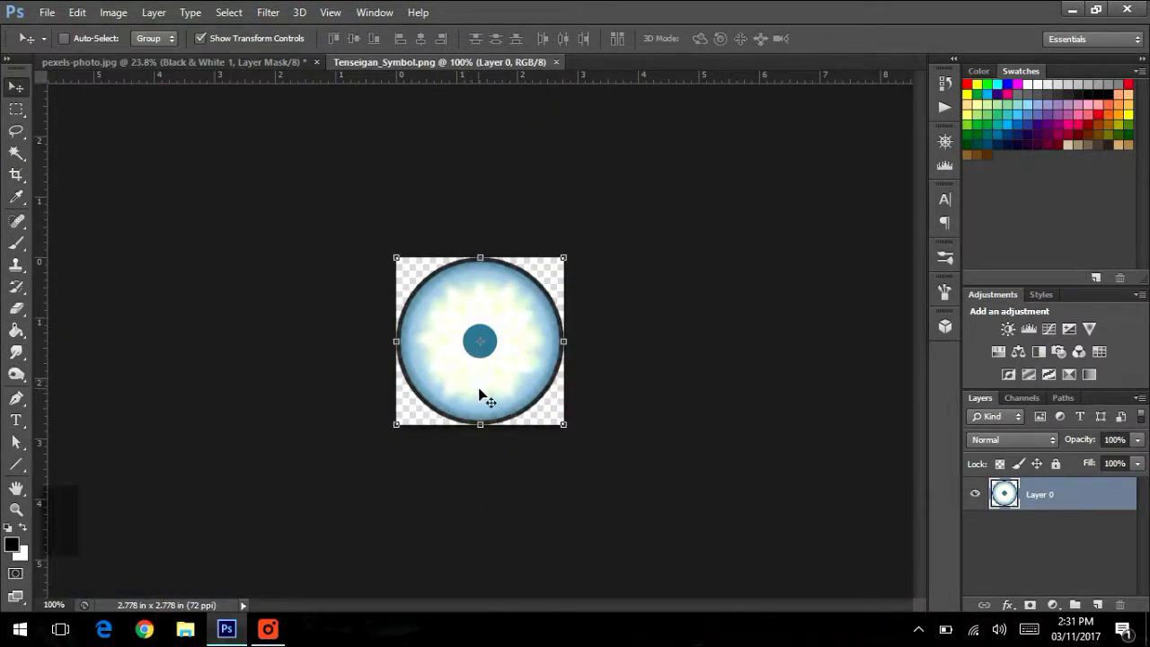
mouse_move(473, 396)
left_mouse_down()
mouse_move(264, 206)
mouse_move(168, 74)
mouse_move(424, 376)
left_mouse_up()
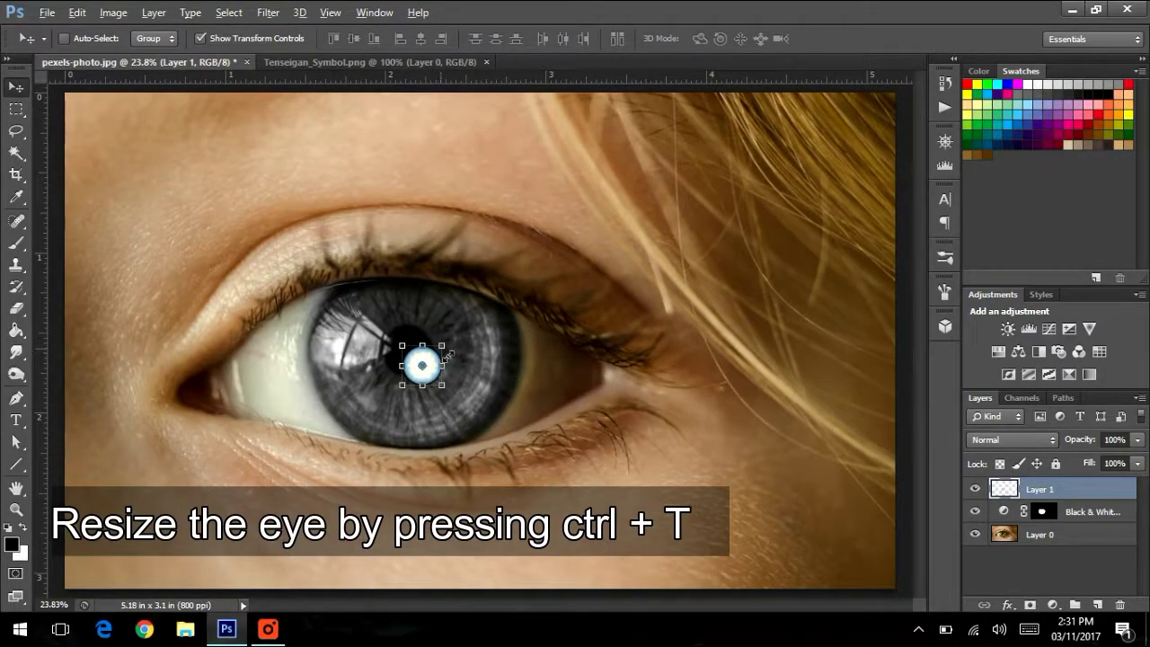
Scale the symbol up over the iris and begin lowering its opacity.
key("ctrl+t")
mouse_move(441, 346)
left_mouse_down()
mouse_move(542, 255)
mouse_move(531, 256)
left_mouse_up()
left_click_drag(475, 409, 465, 389)
left_click_drag(1097, 442, 1045, 447)
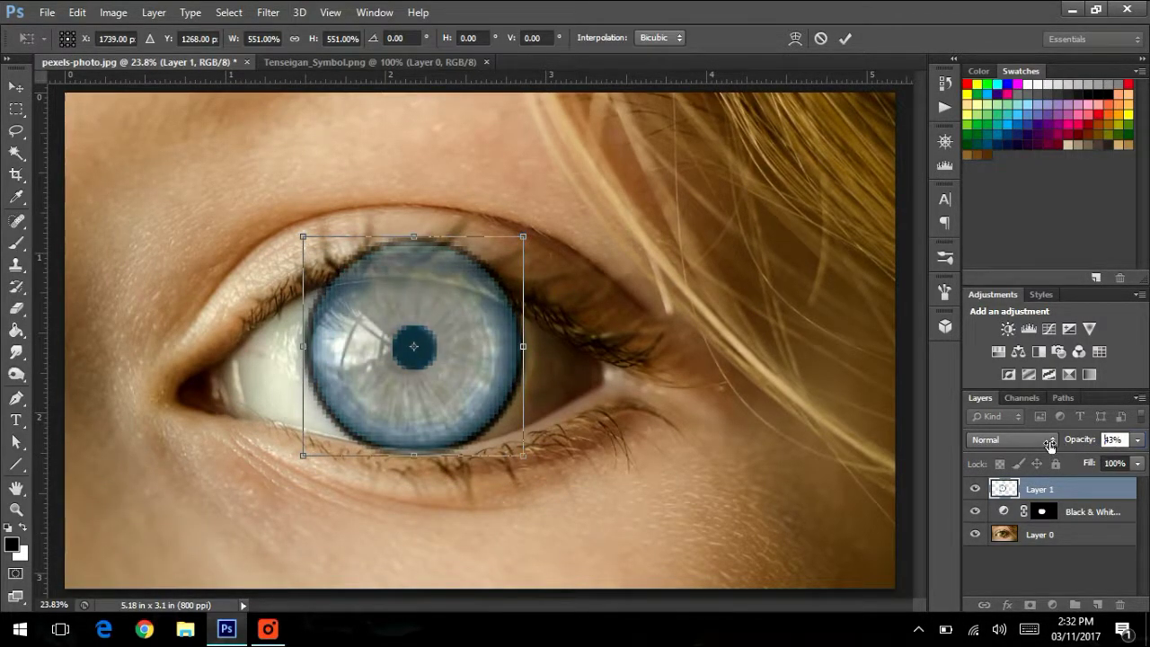
left_click_drag(453, 364, 455, 377)
key("ctrl+z")
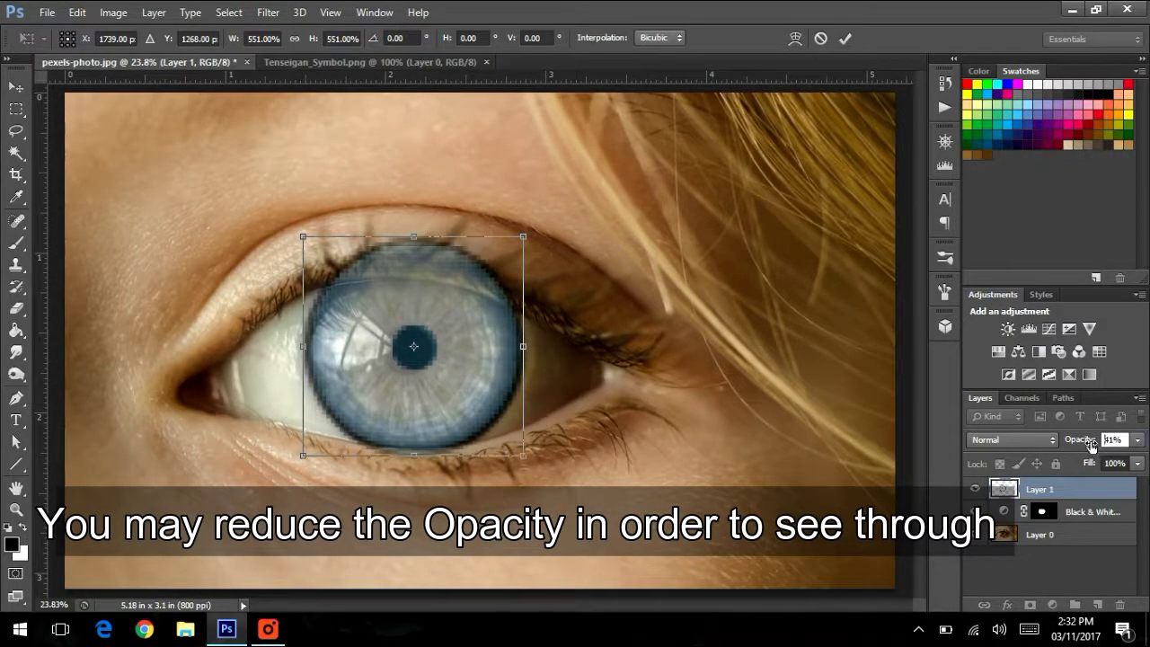
Set Layer 1 opacity to 18%, align the symbol with the iris, and commit the transform.
left_click_drag(1091, 447, 1070, 447)
mouse_move(480, 388)
left_mouse_down()
mouse_move(456, 400)
mouse_move(466, 387)
left_mouse_up()
key("Return")
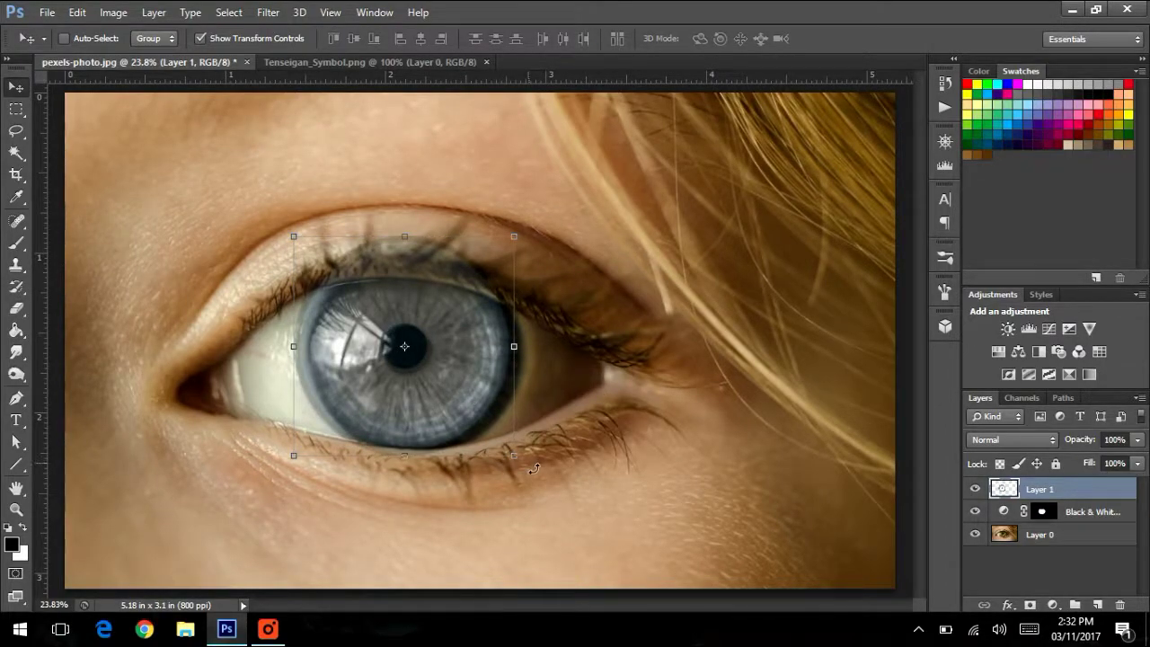
mouse_move(515, 459)
left_mouse_down()
mouse_move(521, 478)
mouse_move(520, 459)
left_mouse_up()
key("Return")
key("1")
key("8")
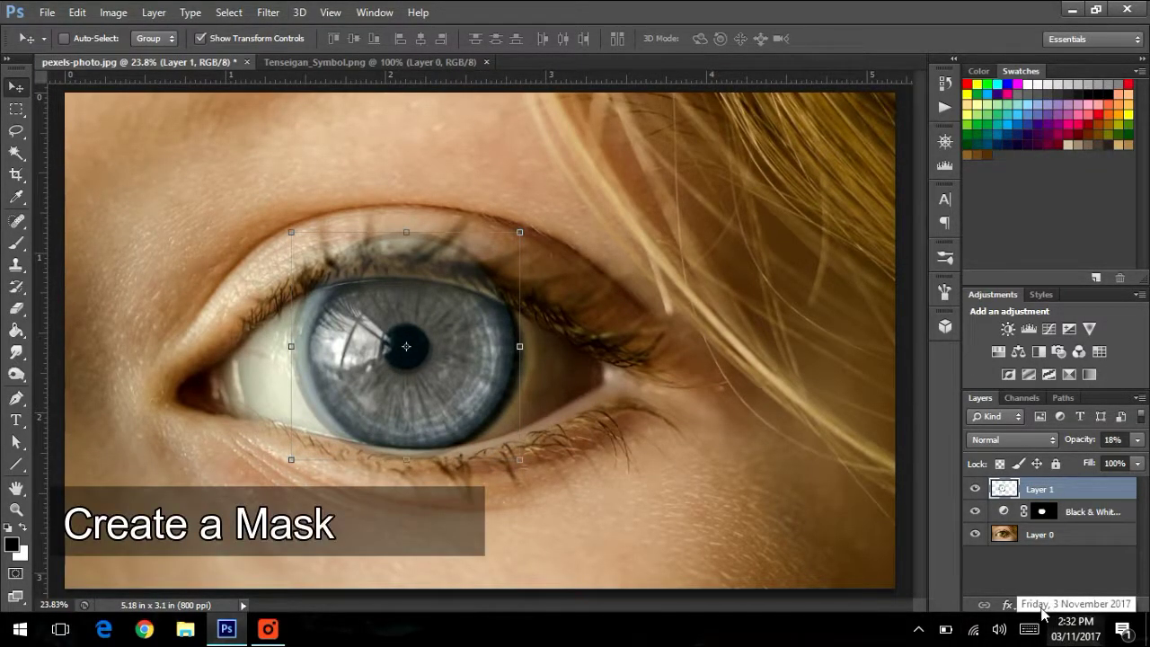
Add a layer mask to Layer 1 and paint black over the upper eyelid and iris edge.
left_click(1031, 606)
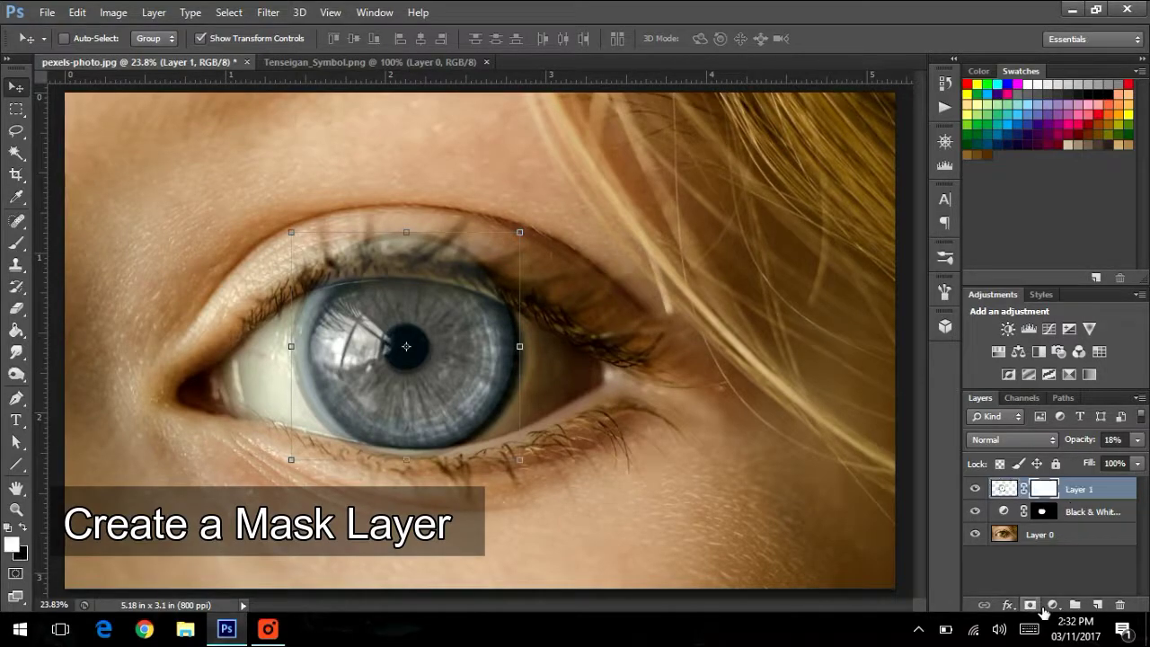
left_click(20, 243)
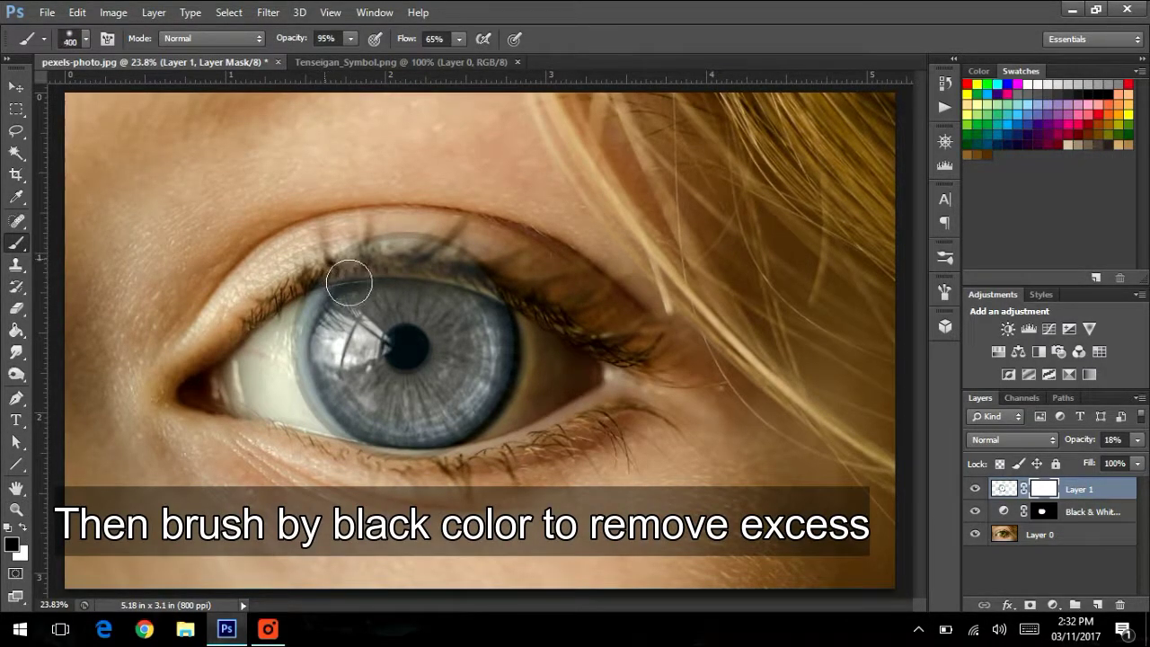
left_click_drag(348, 284, 571, 319)
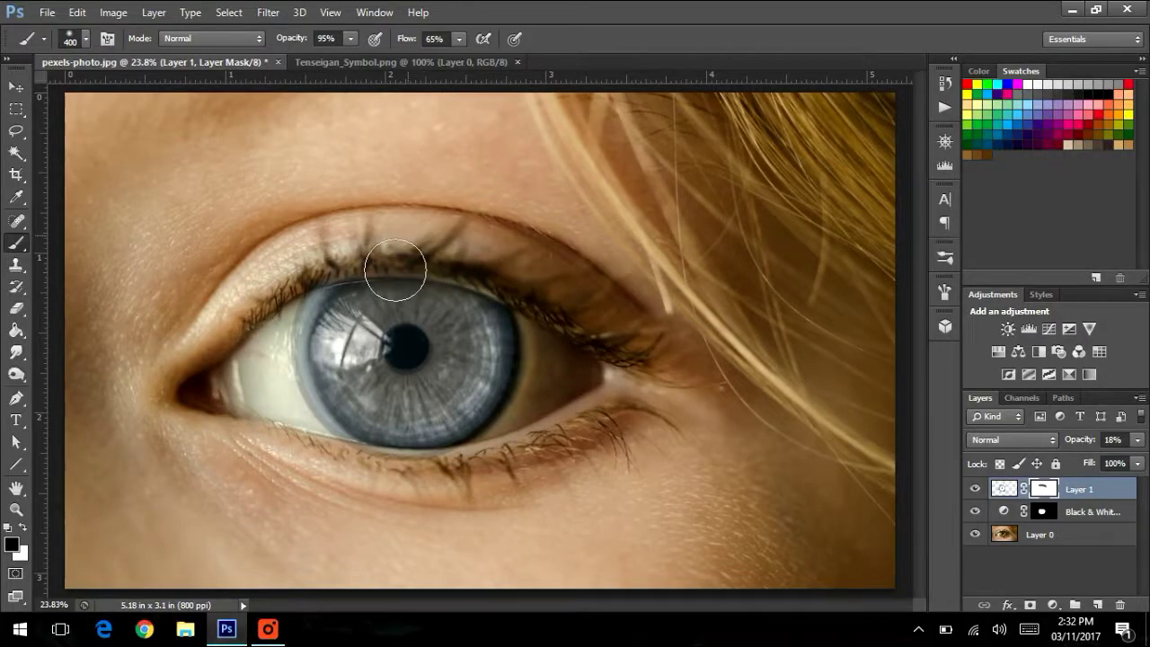
left_click_drag(395, 270, 567, 477)
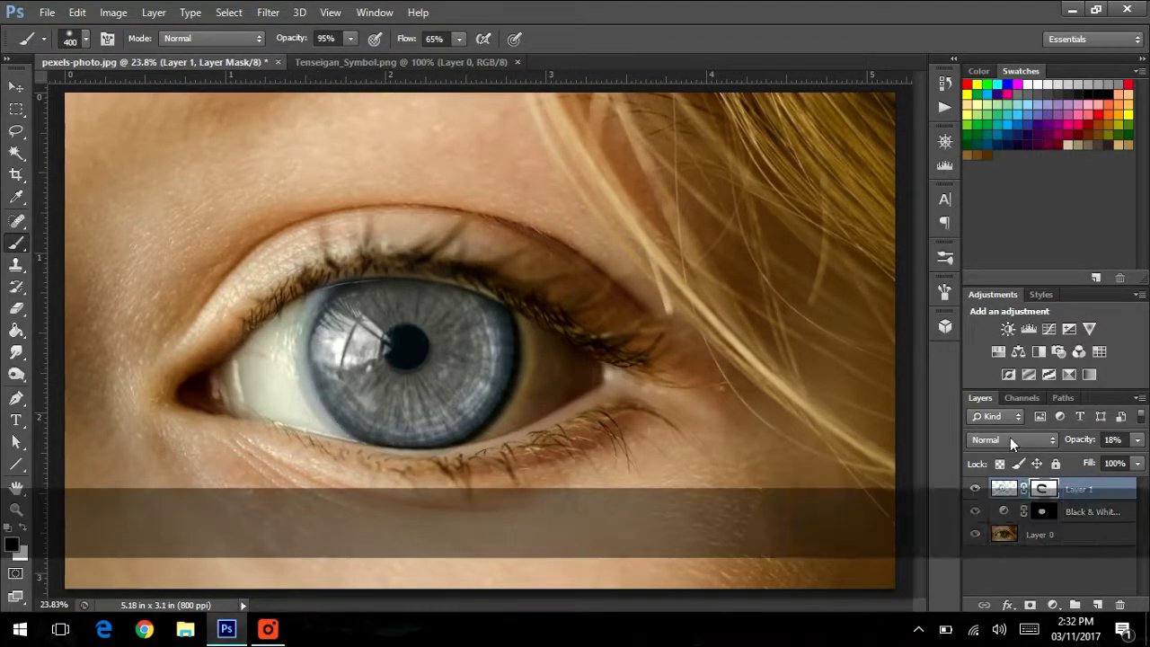
Start warping the symbol layer and set Layer 1 opacity to 32%.
key("v")
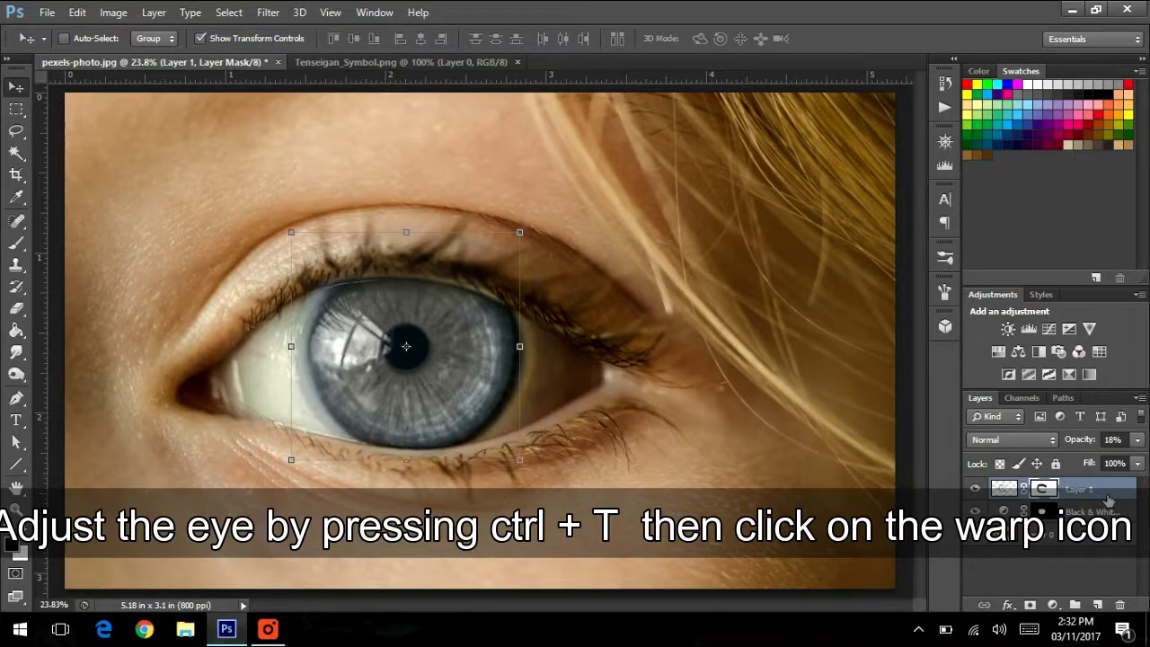
key("ctrl+t")
left_click(797, 39)
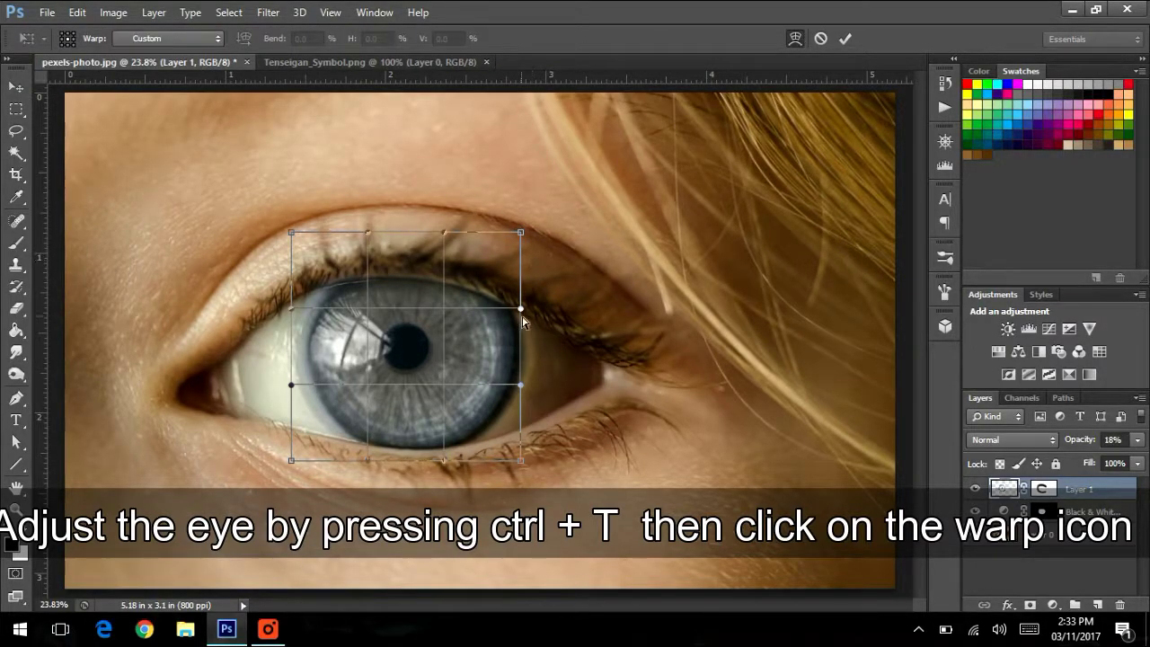
left_click_drag(521, 385, 533, 393)
left_click(1112, 440)
type("32")
key("Return")
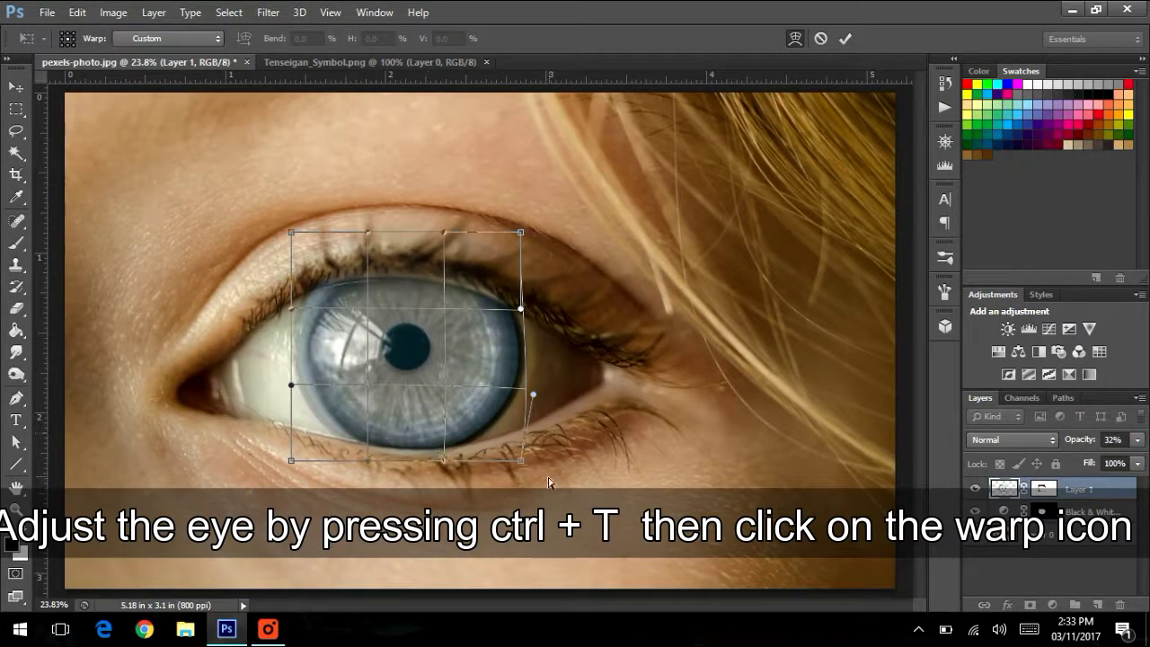
Drag the warp grid's corners and edges to wrap the symbol around the iris.
left_click_drag(524, 467, 536, 464)
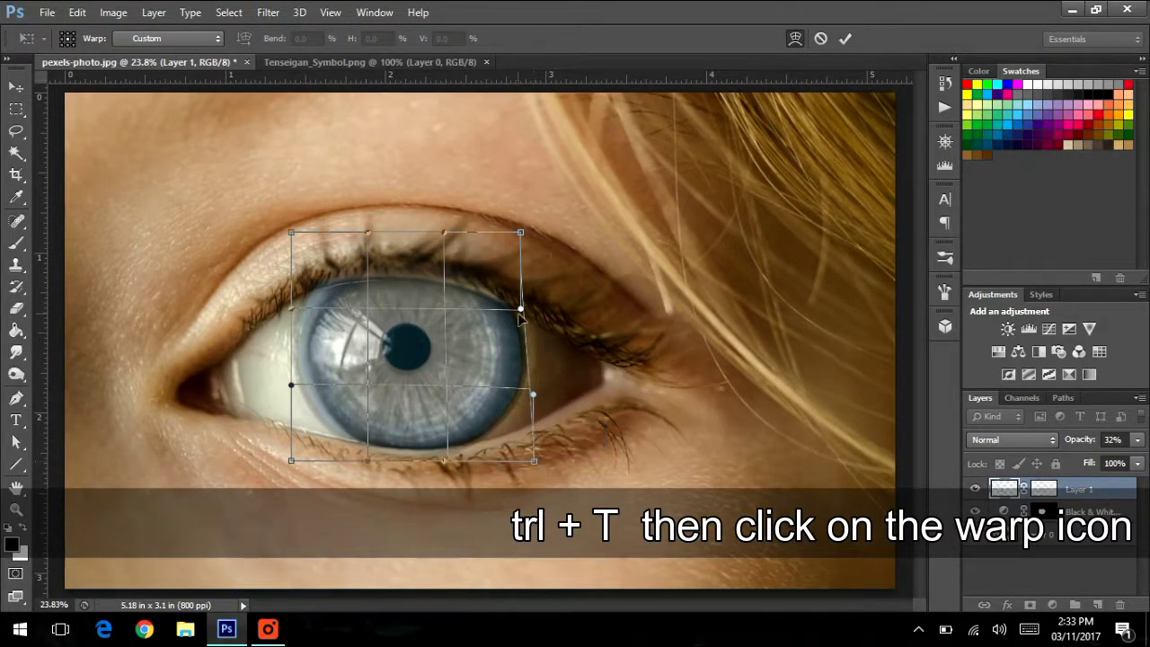
left_click_drag(522, 309, 539, 310)
left_click_drag(521, 233, 529, 200)
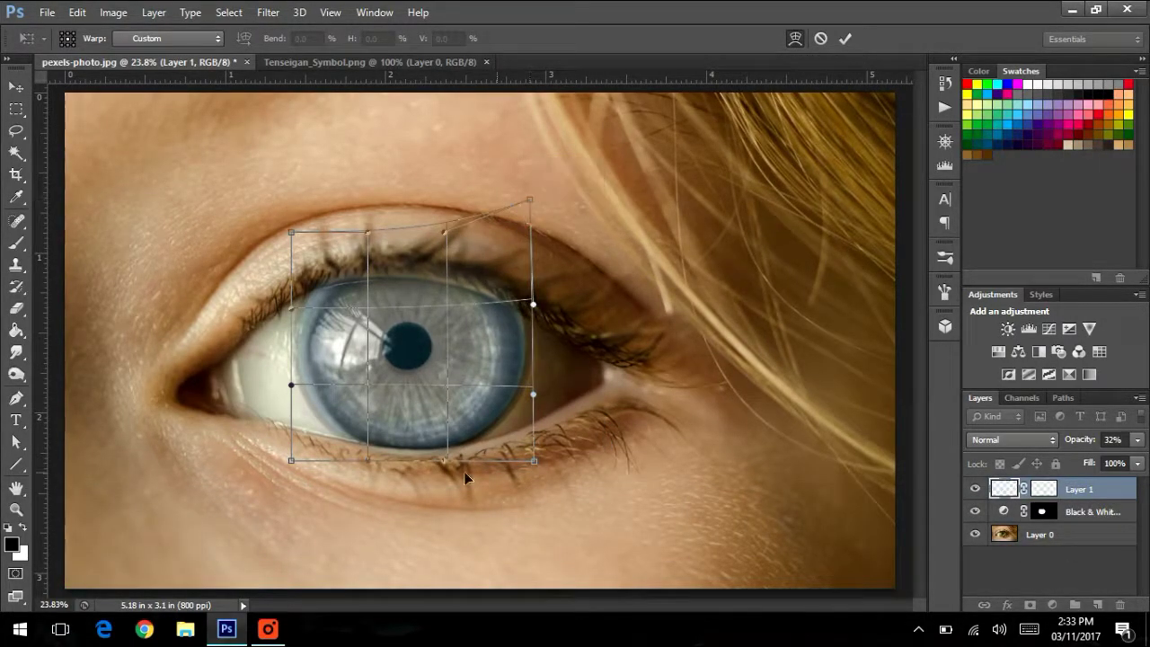
left_click_drag(292, 309, 334, 306)
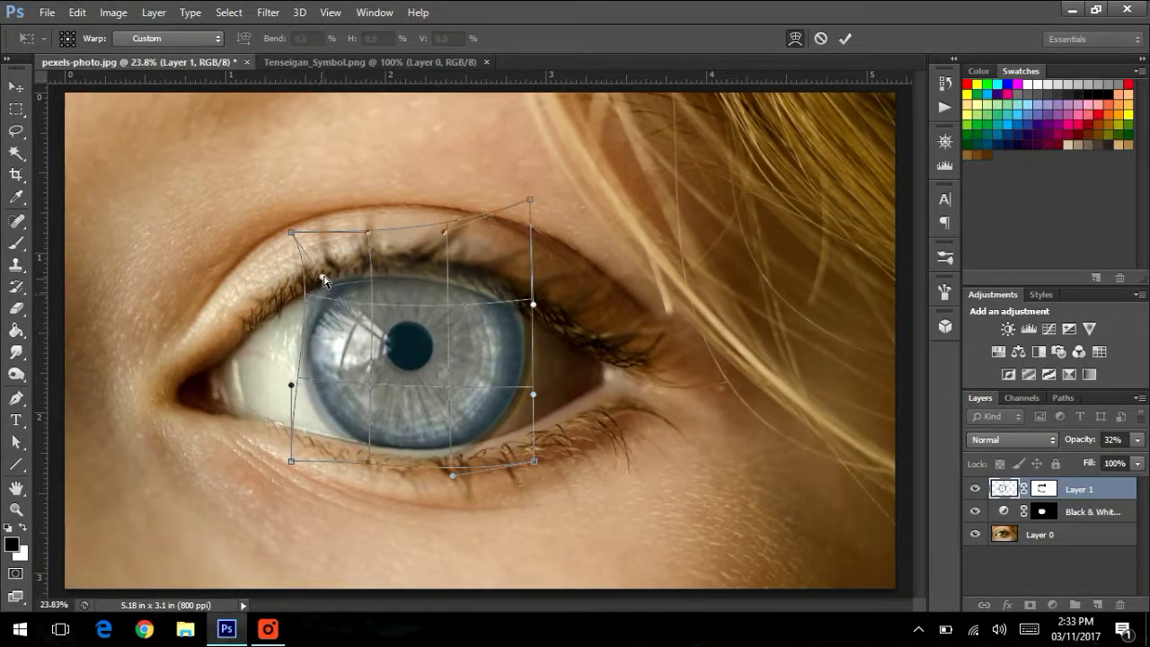
mouse_move(292, 384)
left_mouse_down()
mouse_move(305, 373)
mouse_move(330, 454)
mouse_move(309, 450)
left_mouse_up()
Raise Layer 1 opacity to 59%, fine-tune the left-side handles, and commit the warp.
left_click_drag(1081, 439, 1114, 441)
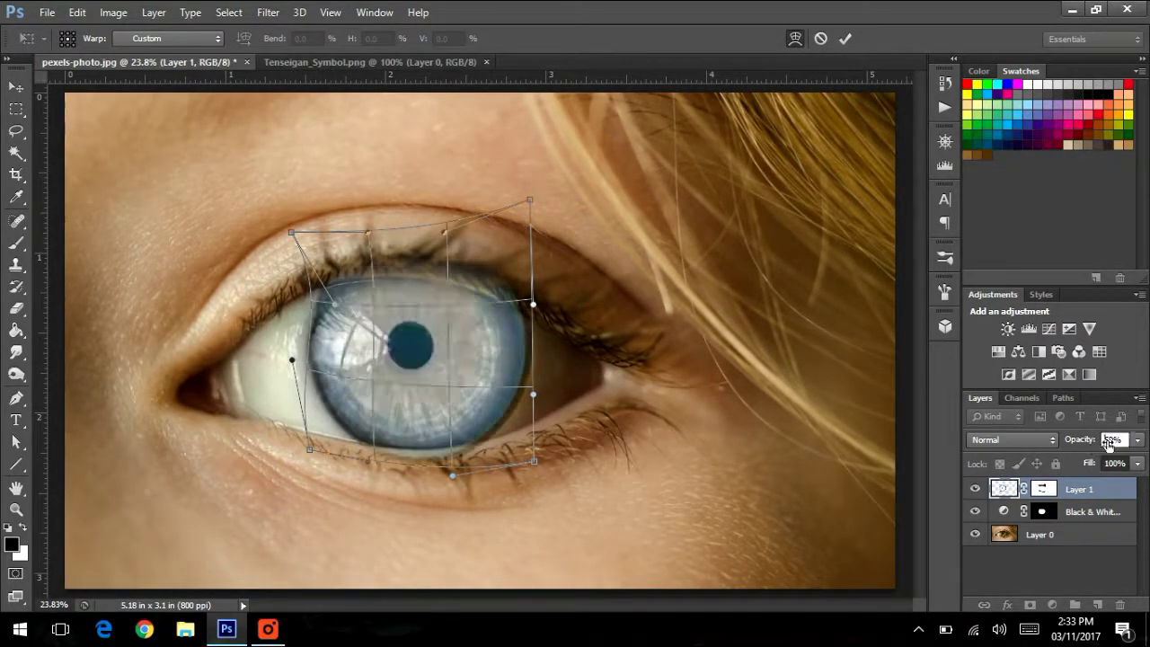
left_click_drag(308, 246, 326, 241)
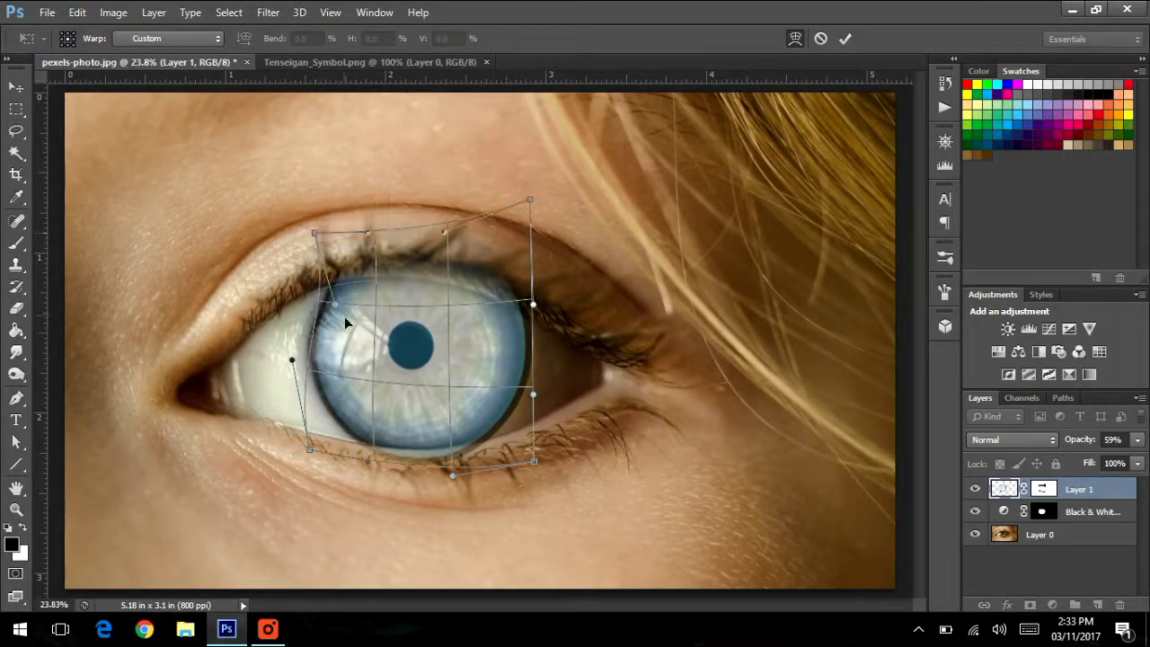
left_click_drag(333, 308, 325, 310)
left_click_drag(308, 454, 311, 461)
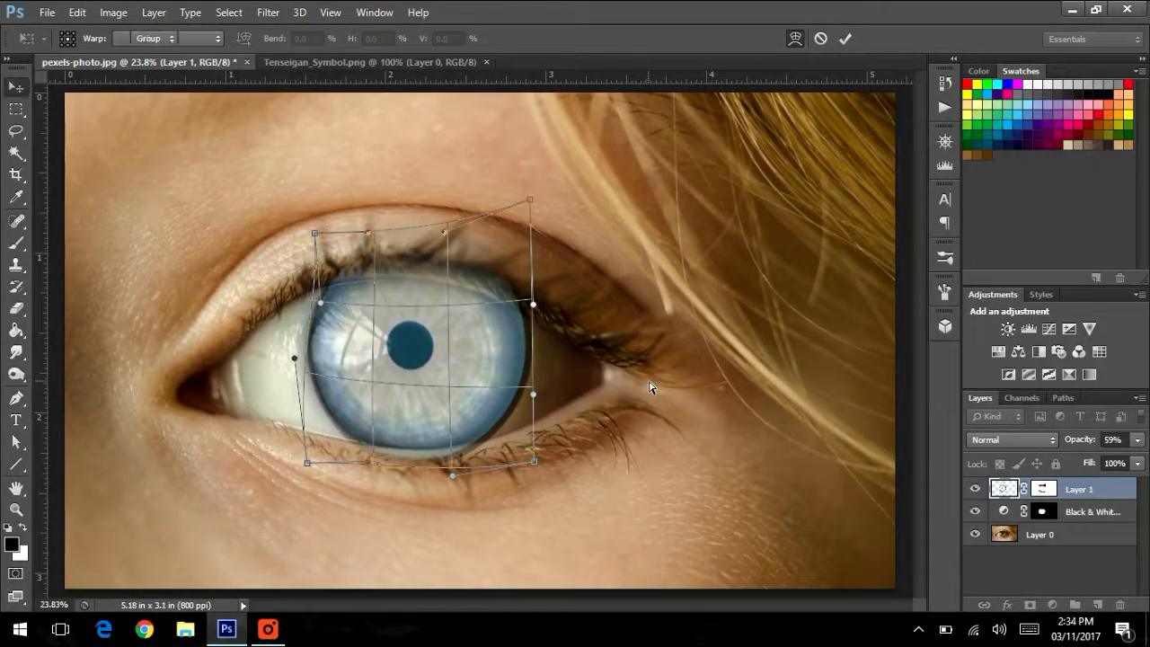
key("Return")
left_click(1042, 489)
Paint black on Layer 1's mask to clear the blue overlay from the upper eyelid.
key("b")
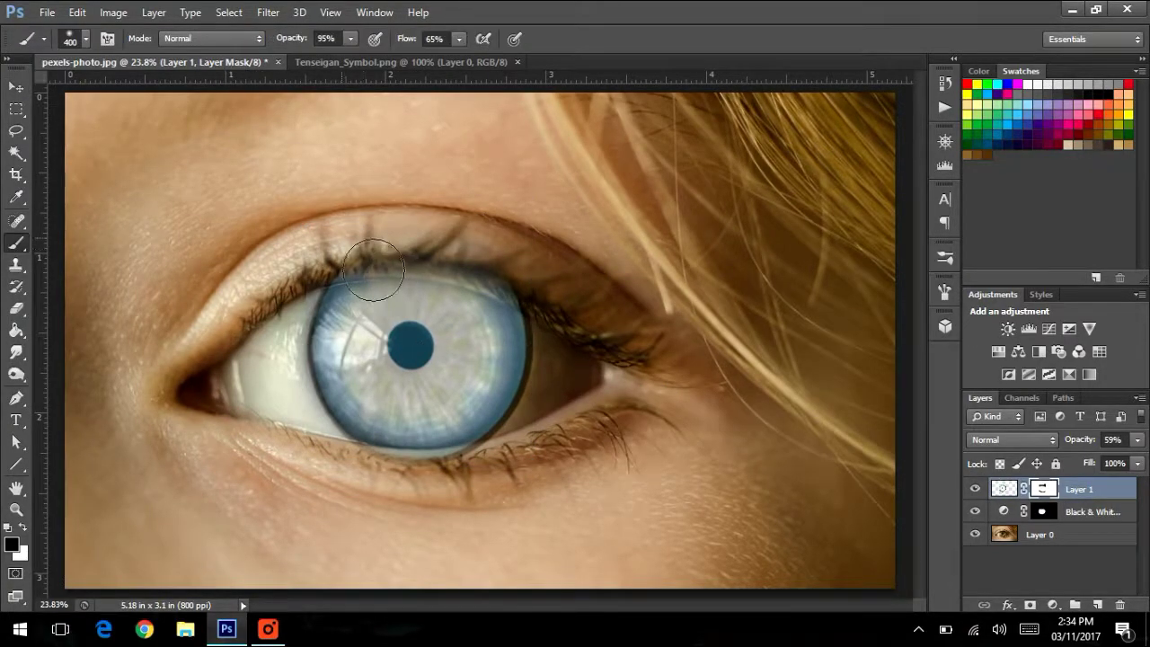
left_click_drag(374, 270, 503, 287)
left_click_drag(395, 440, 467, 445)
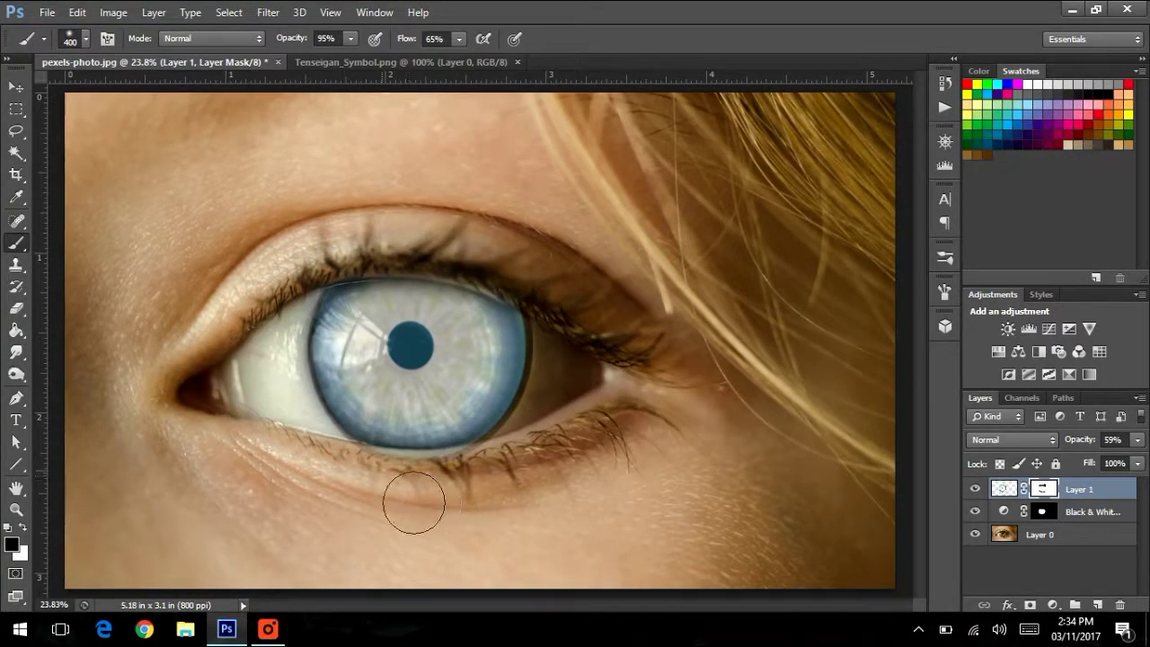
Set Layer 1's blend mode to Lighten with 73% opacity.
left_click(1047, 445)
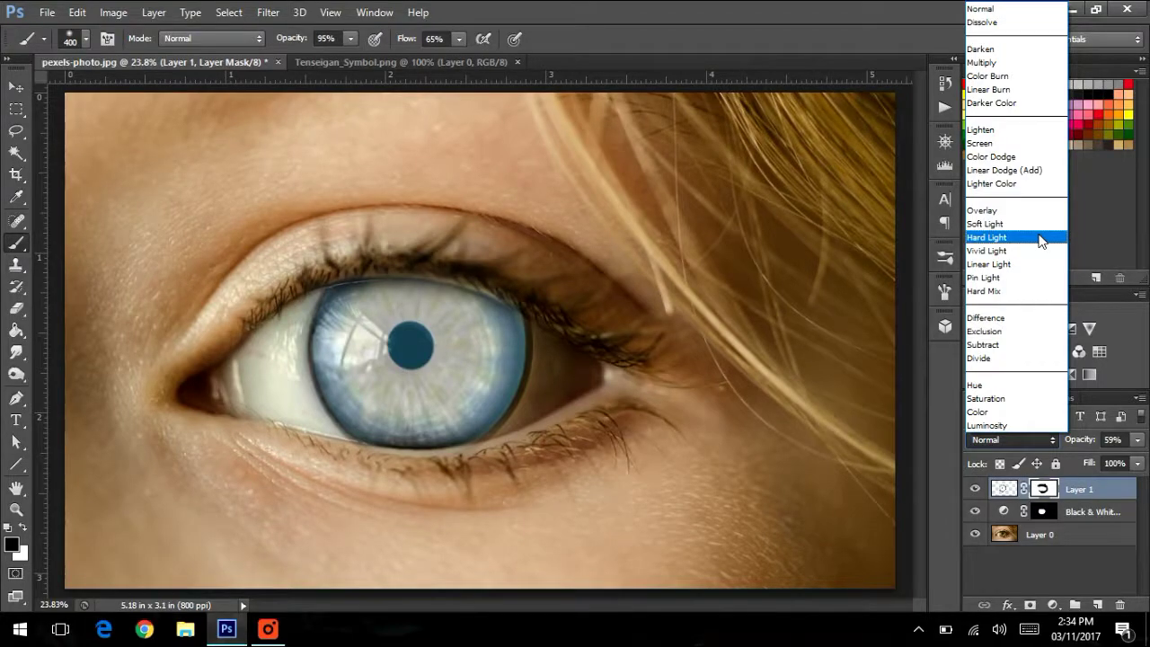
left_click(1033, 224)
left_click(1024, 439)
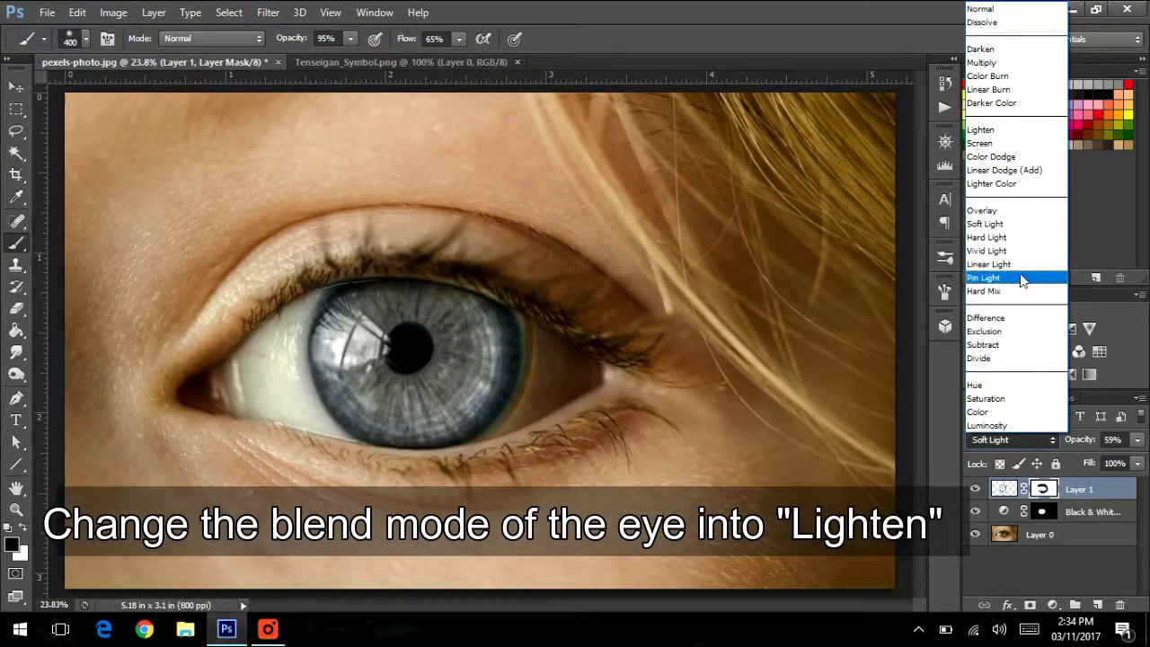
left_click(1021, 130)
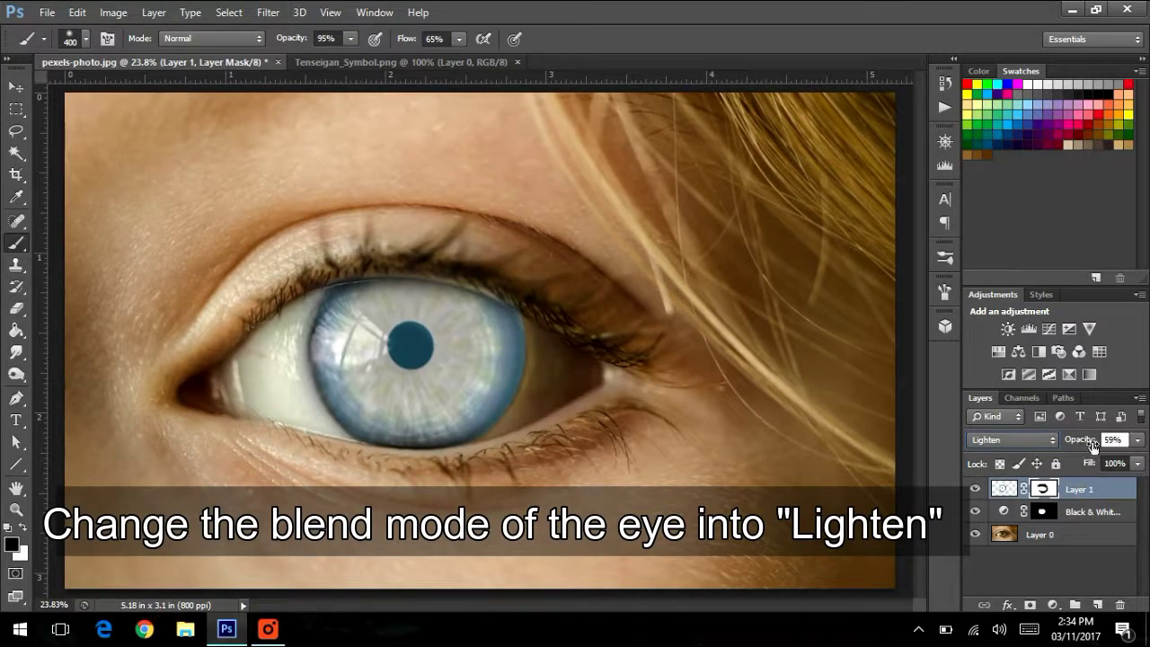
mouse_move(1092, 446)
left_mouse_down()
mouse_move(1145, 440)
mouse_move(1128, 446)
left_mouse_up()
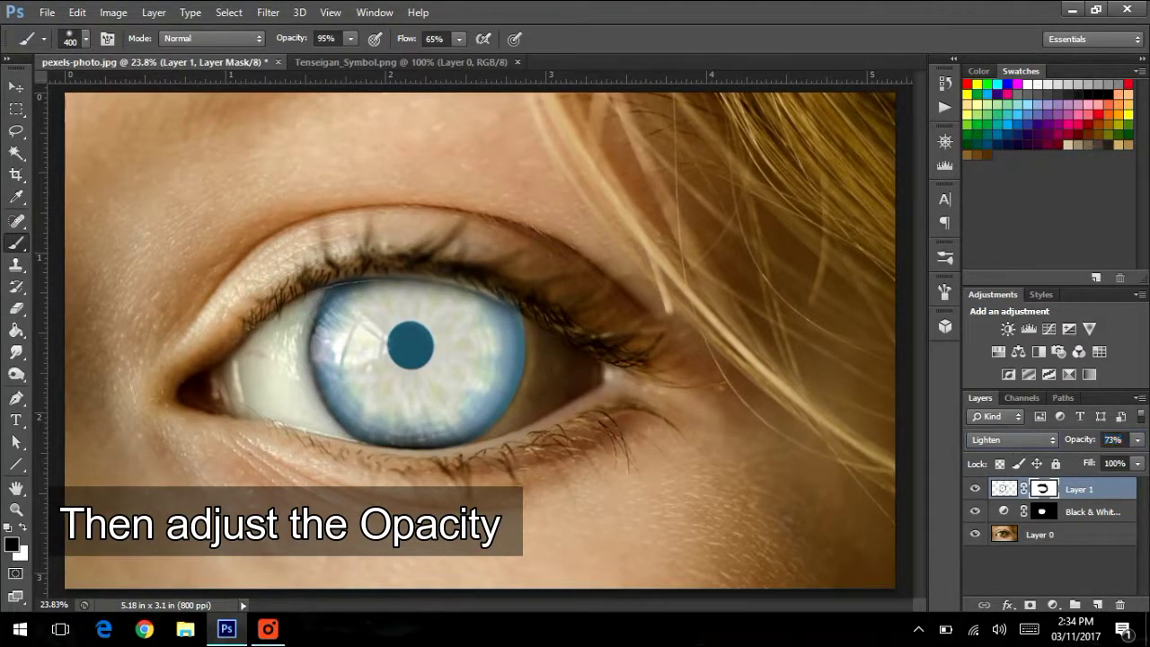
left_click(17, 89)
Nudge the symbol slightly left and warp its bottom edge to curve along the iris.
left_click(1004, 489)
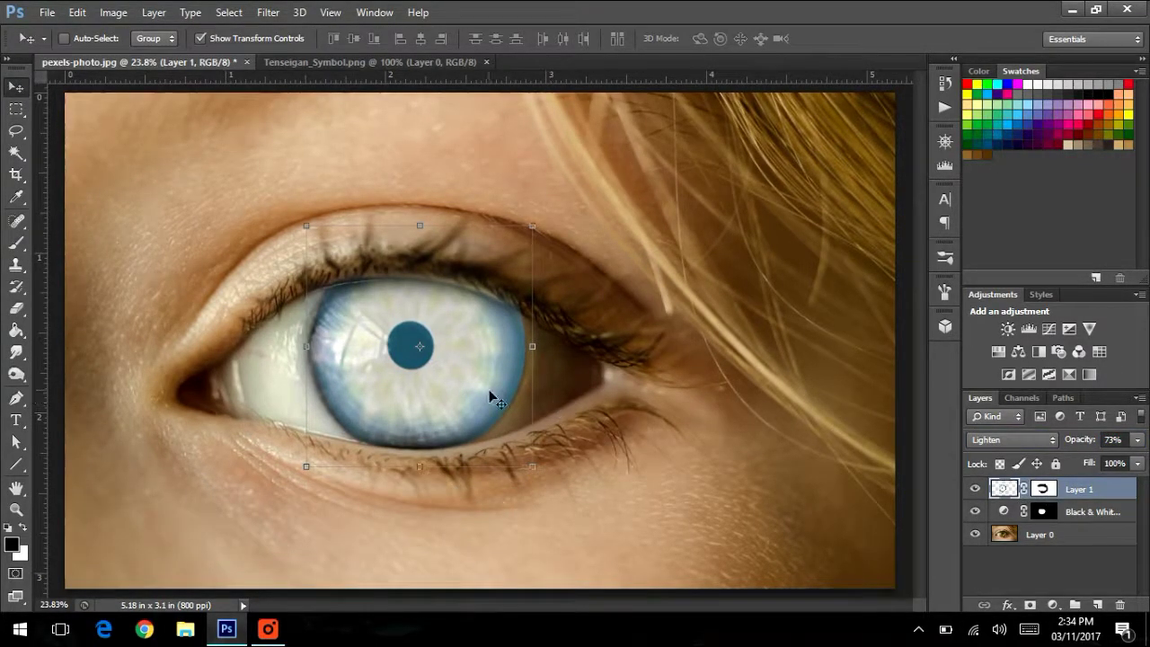
left_click_drag(489, 399, 534, 392)
key("ctrl+t")
left_click(796, 39)
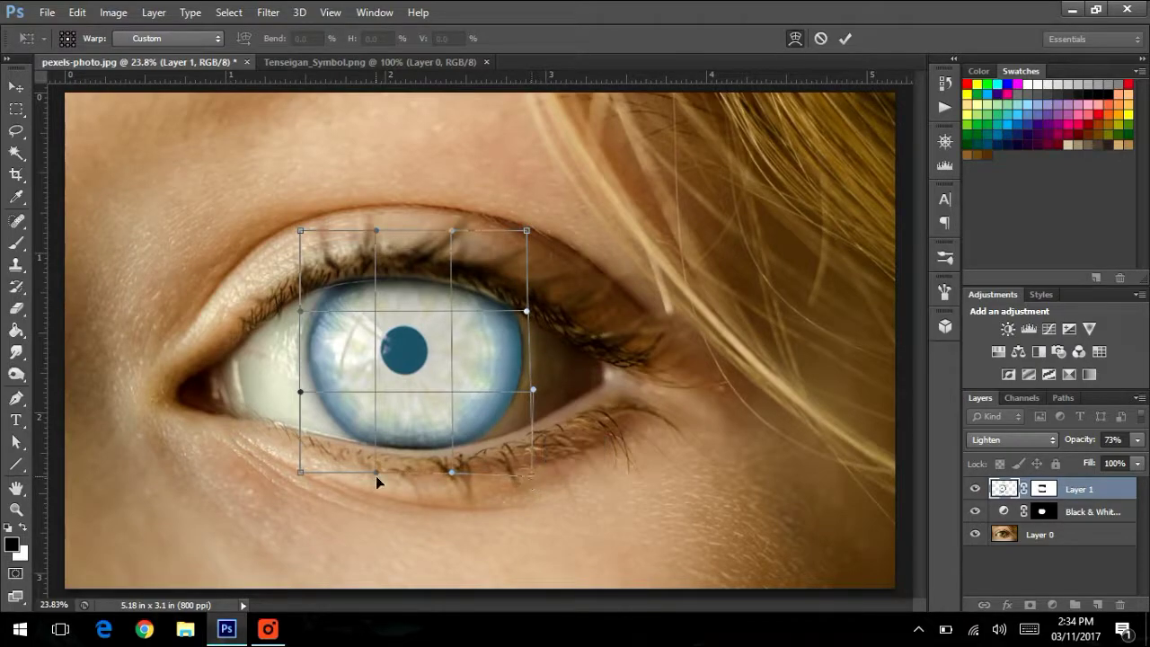
left_click_drag(376, 475, 376, 489)
left_click_drag(452, 476, 446, 487)
key("Return")
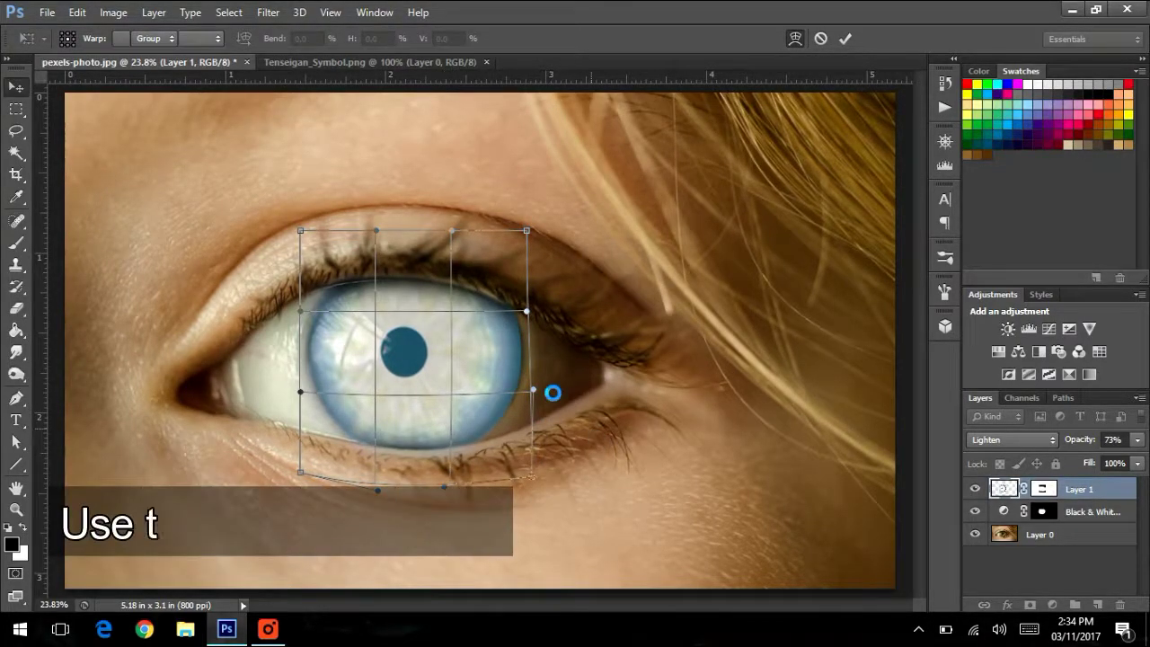
Burn the iris's outer rim at 57% exposure on Midtones to darken its edges.
left_click(17, 376)
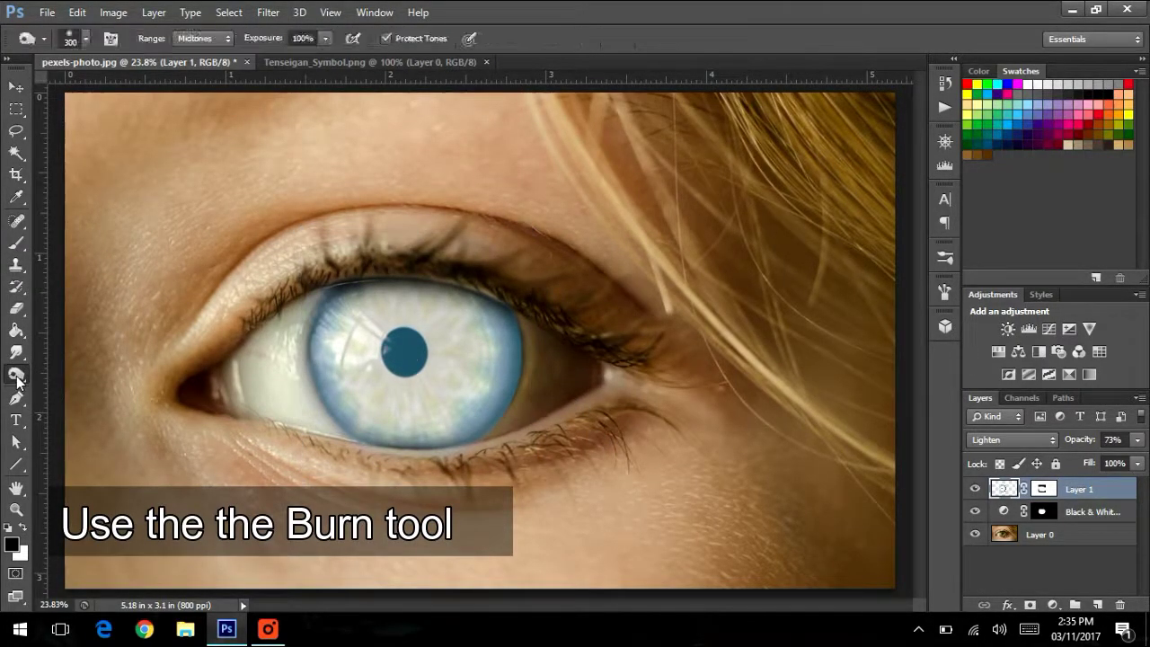
right_click(17, 382)
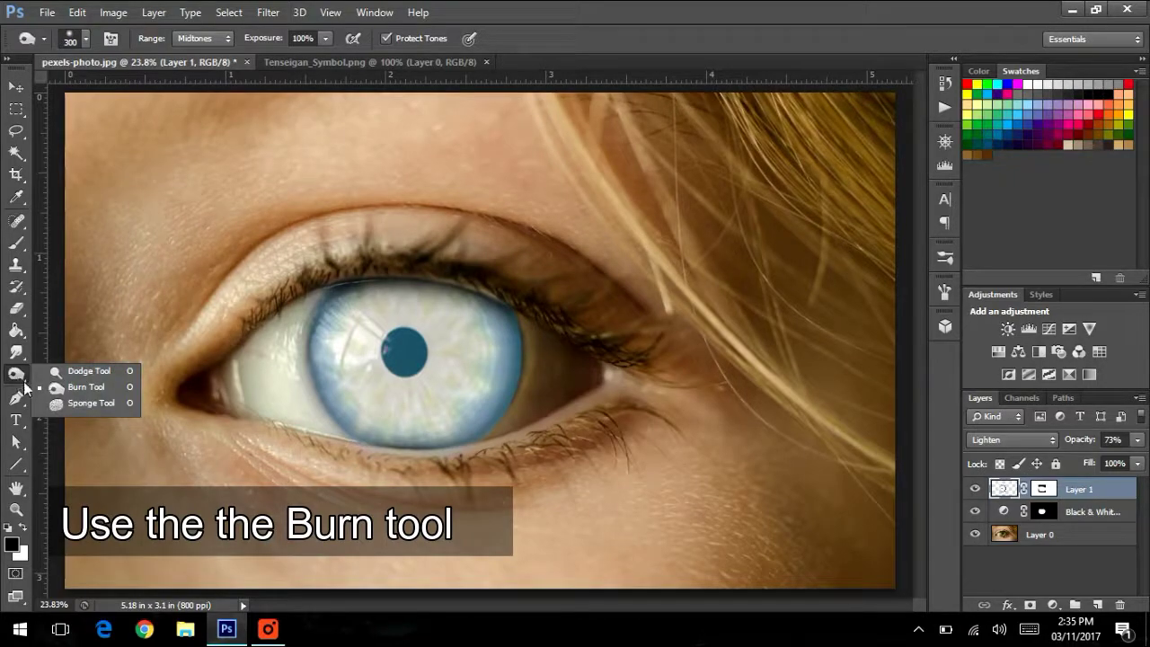
left_click(89, 394)
left_click_drag(346, 323, 510, 326)
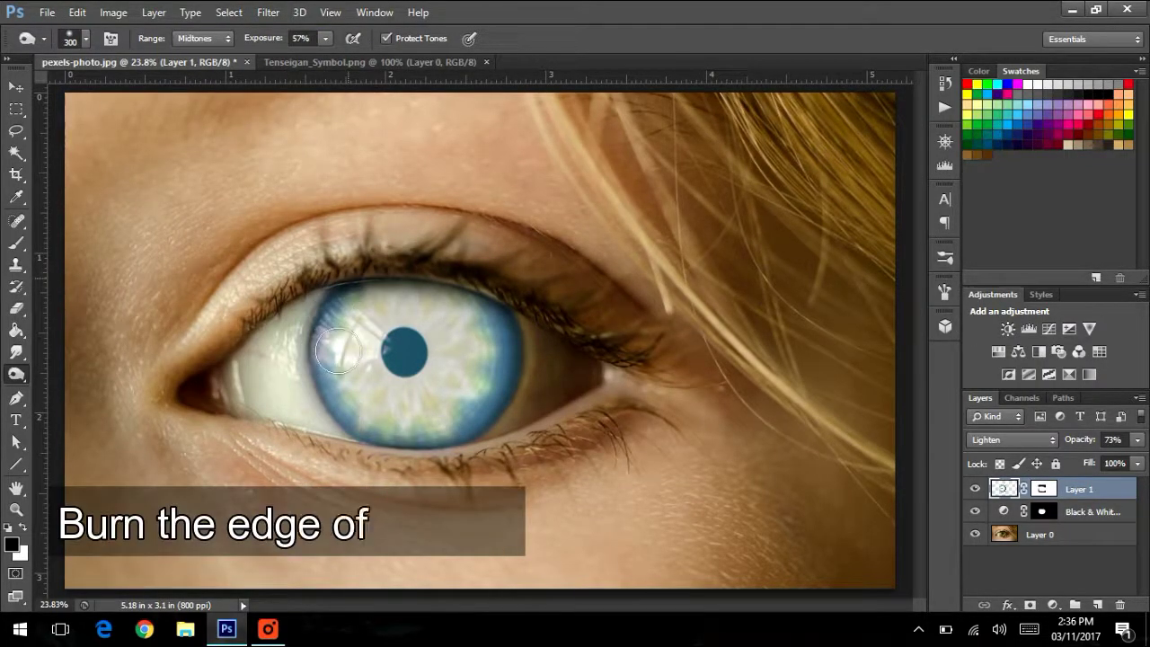
left_click_drag(481, 460, 538, 340)
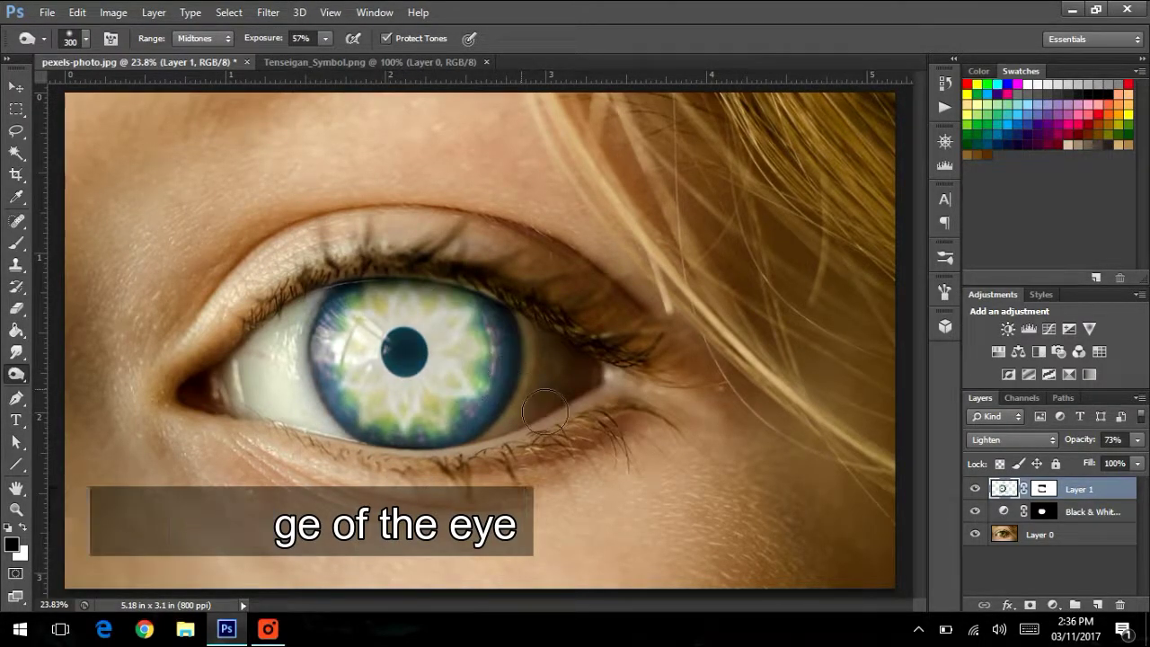
left_click_drag(538, 340, 686, 187)
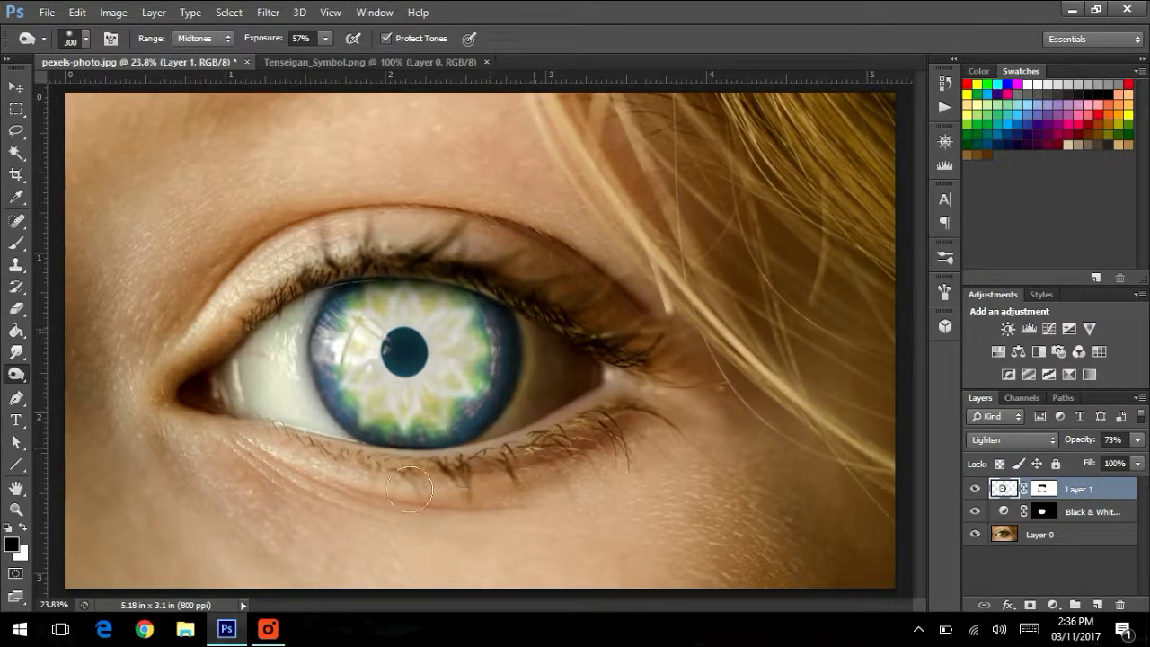